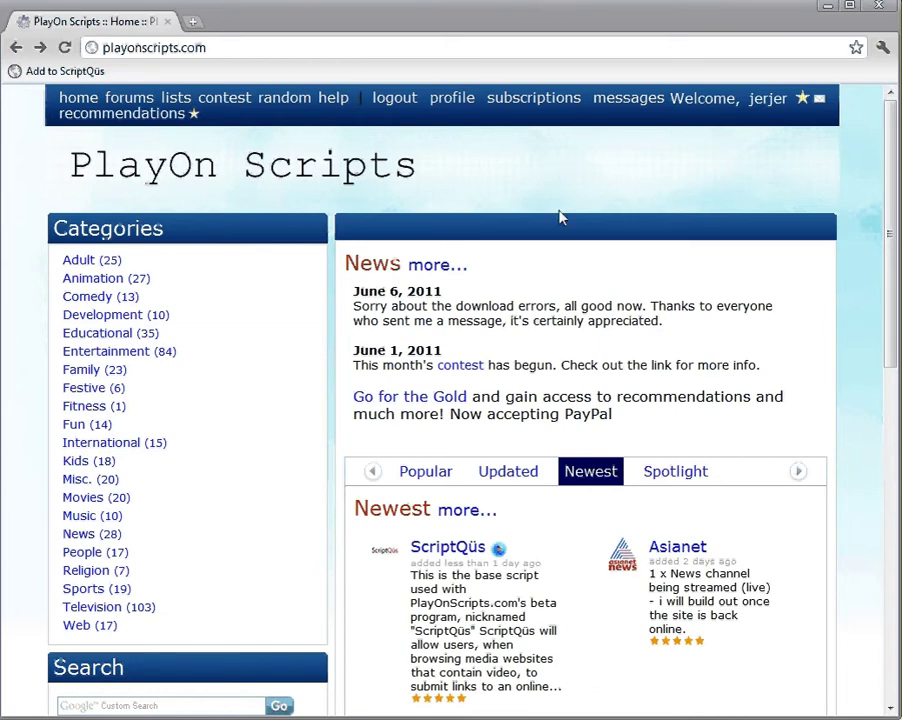
Open your profile page showing Gold Account membership and the 4-item 'kids scripts' list
left_click(463, 113)
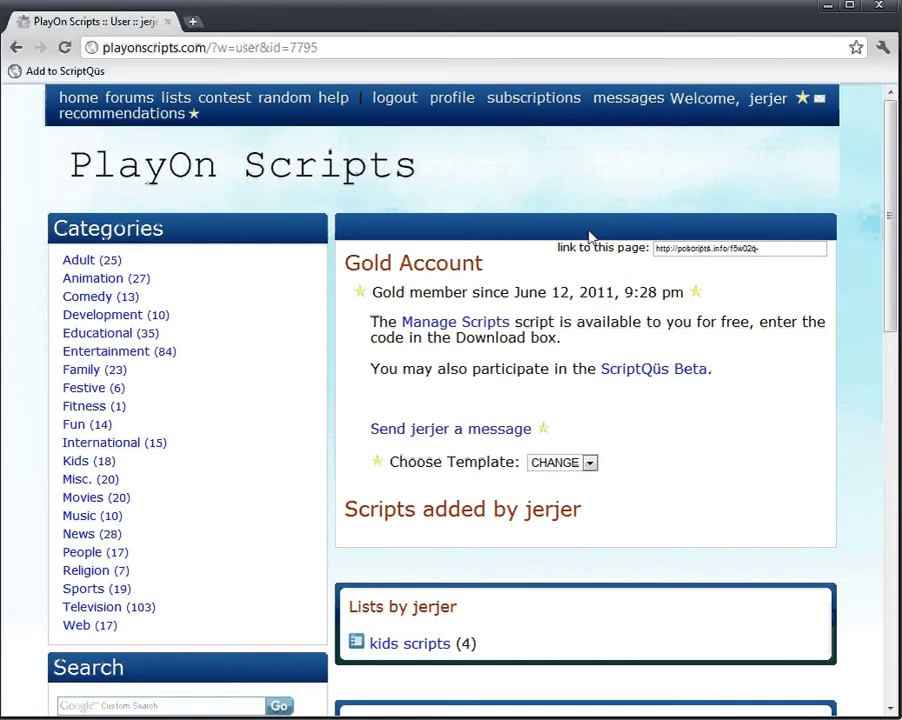
Open the ScriptQüs Beta page and open the ScriptQüs script page in a new tab
left_click(662, 378)
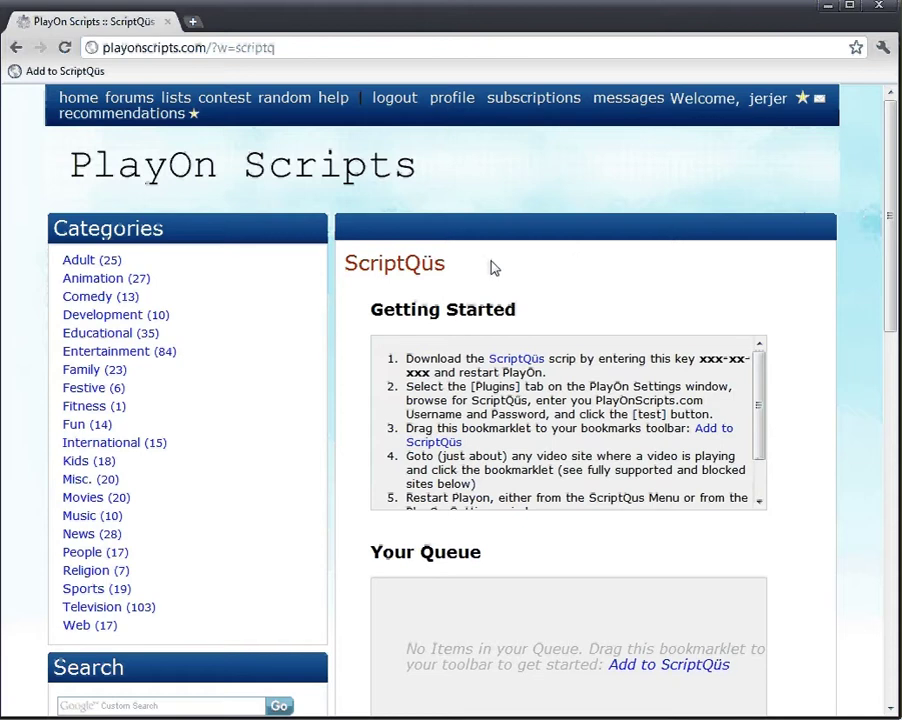
scroll(450, 398, "down", 2)
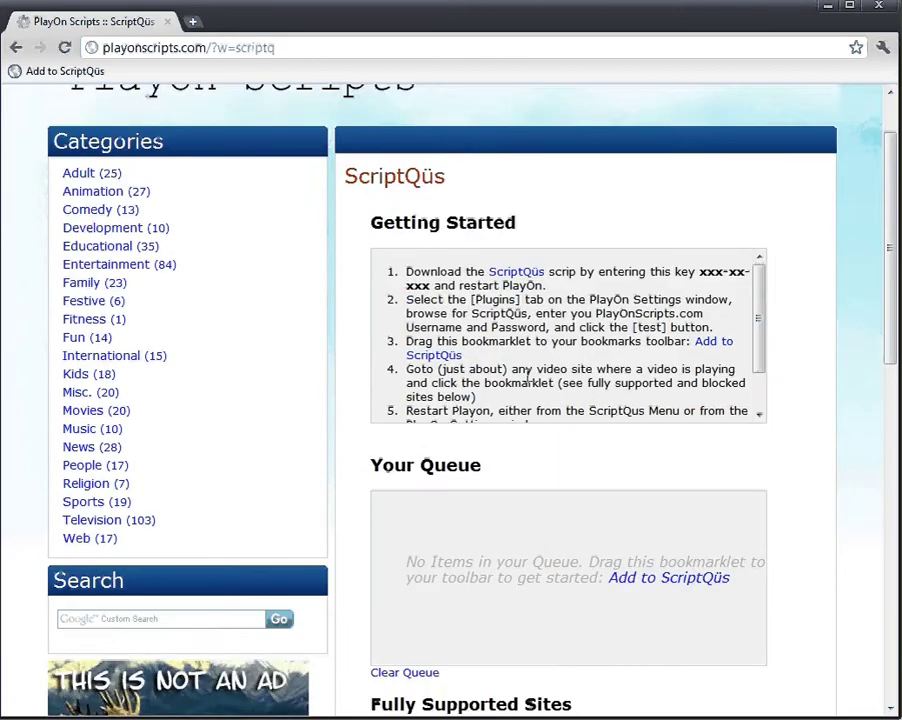
scroll(388, 203, "up", 2)
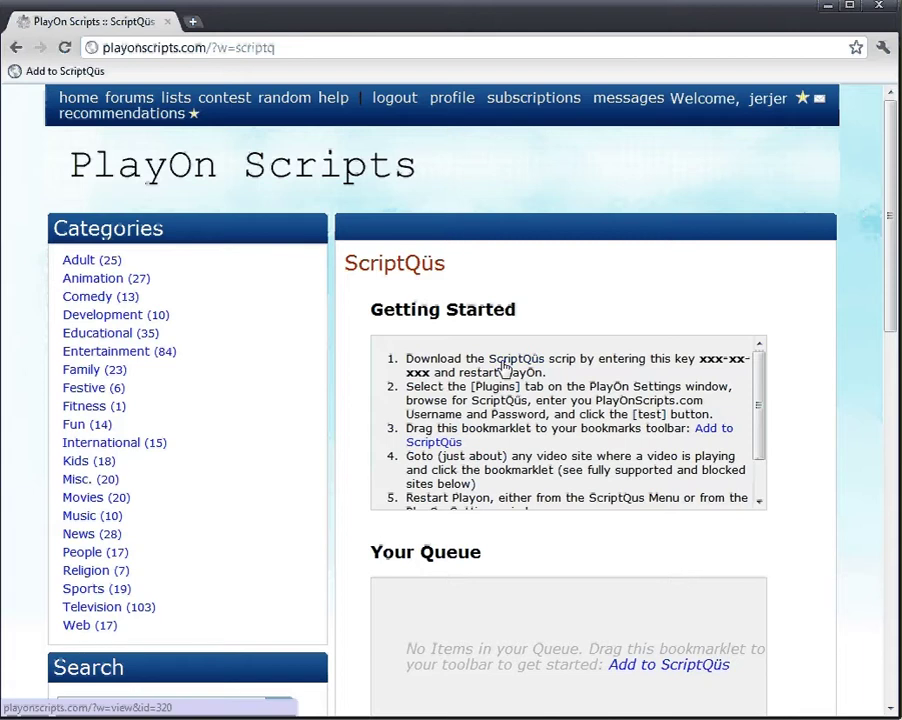
middle_click(505, 366)
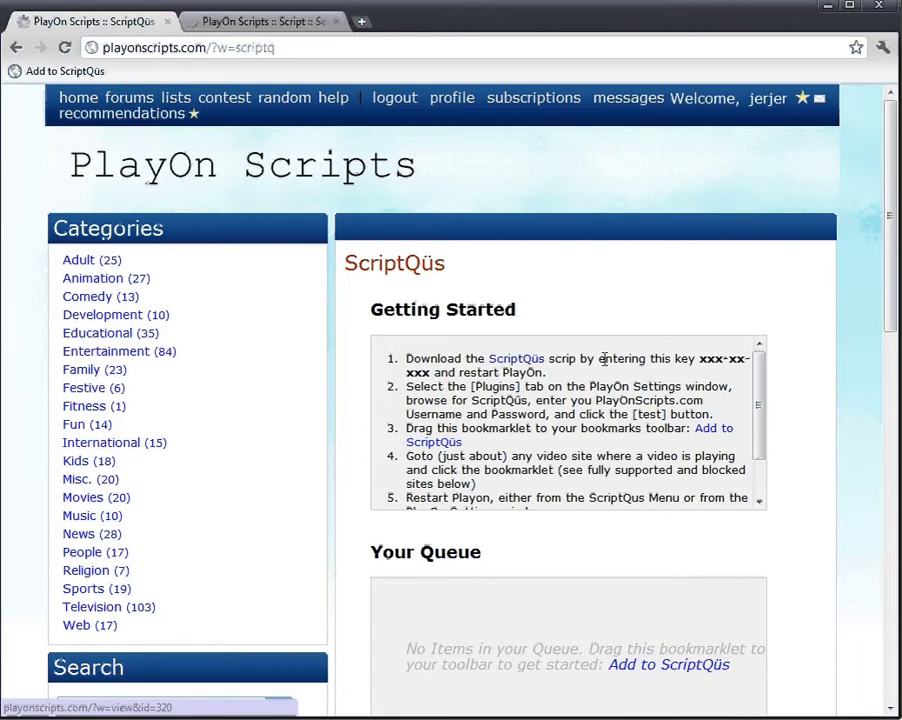
Copy the download key from the ScriptQüs Beta instructions
left_click_drag(696, 359, 528, 398)
left_click(699, 362)
left_click_drag(699, 362, 430, 374)
right_click(430, 372)
left_click(440, 383)
Paste the key into the Download box and download ScriptQüs.lua, then return to Getting Started
left_click(220, 25)
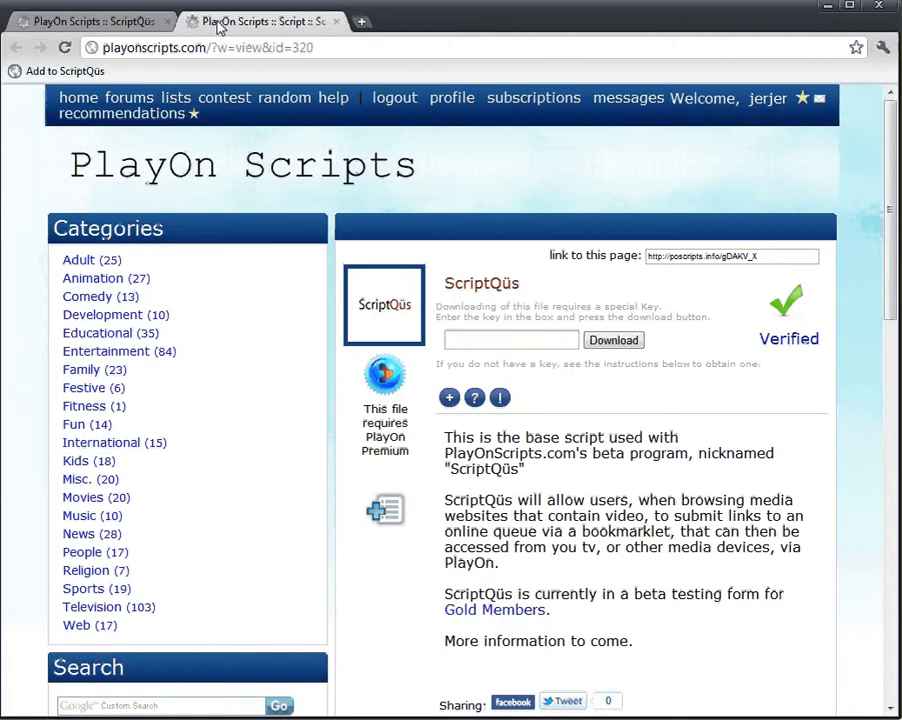
left_click(527, 342)
key("ctrl+v")
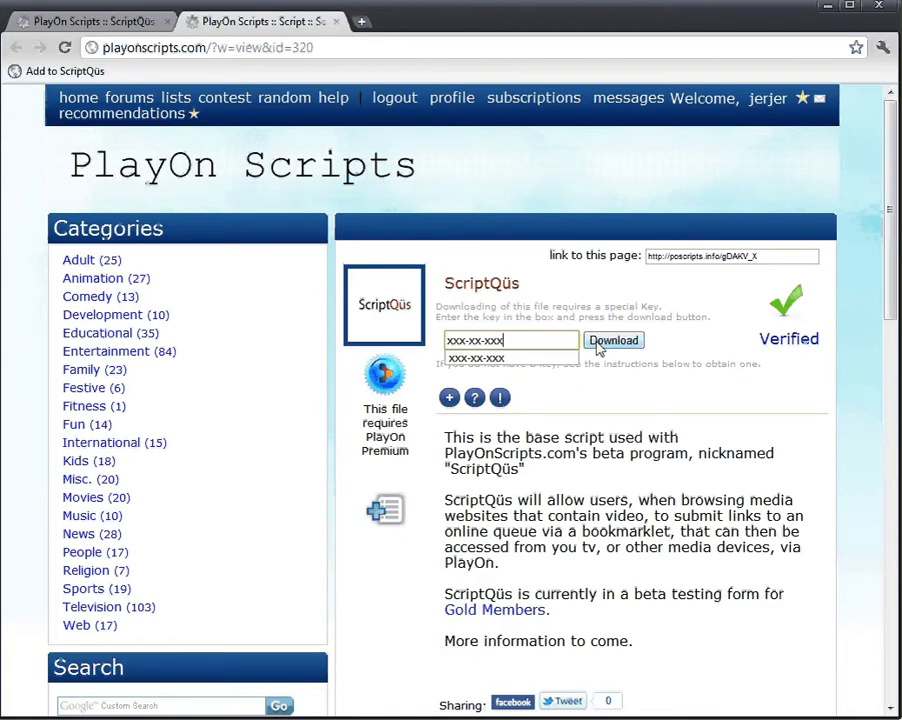
left_click(600, 343)
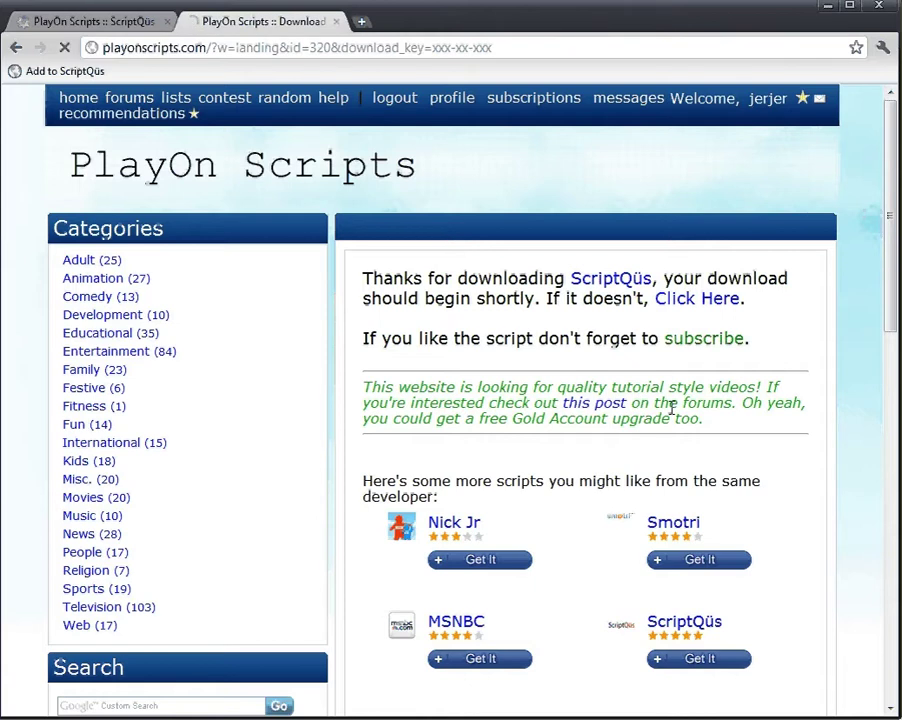
left_click(138, 22)
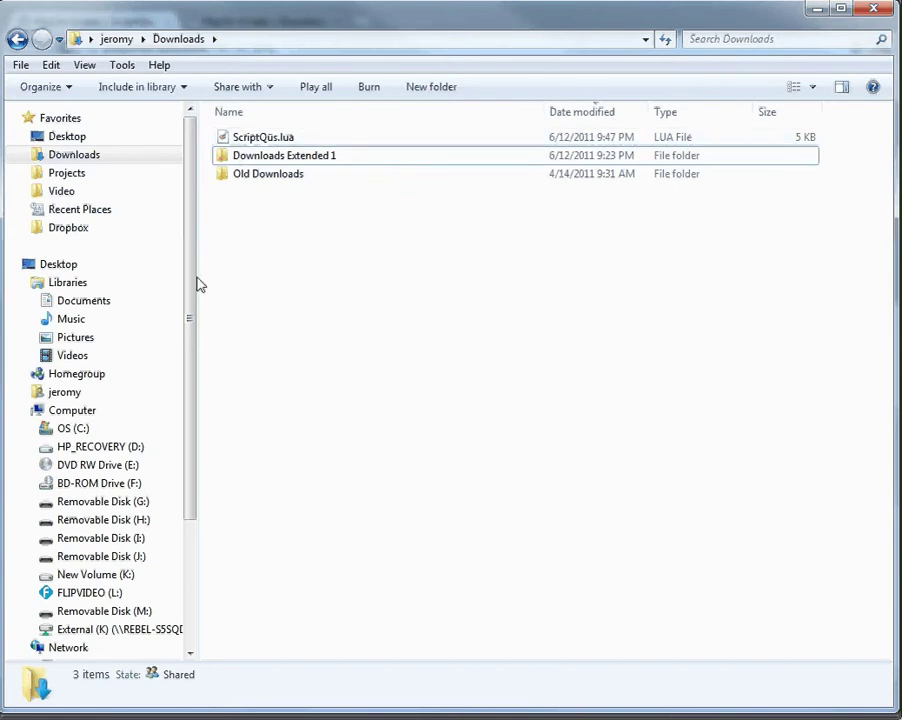
Move ScriptQüs.lua into C:\Program Files (x86)\MediaMall\plugins\Scripts, granting administrator permission
left_click(34, 428)
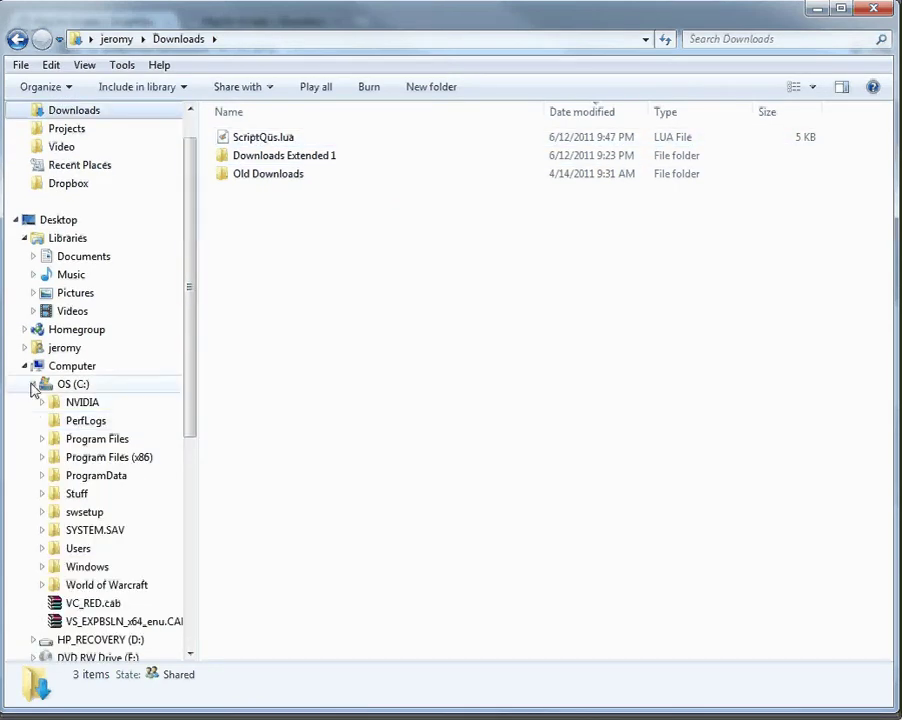
left_click(42, 459)
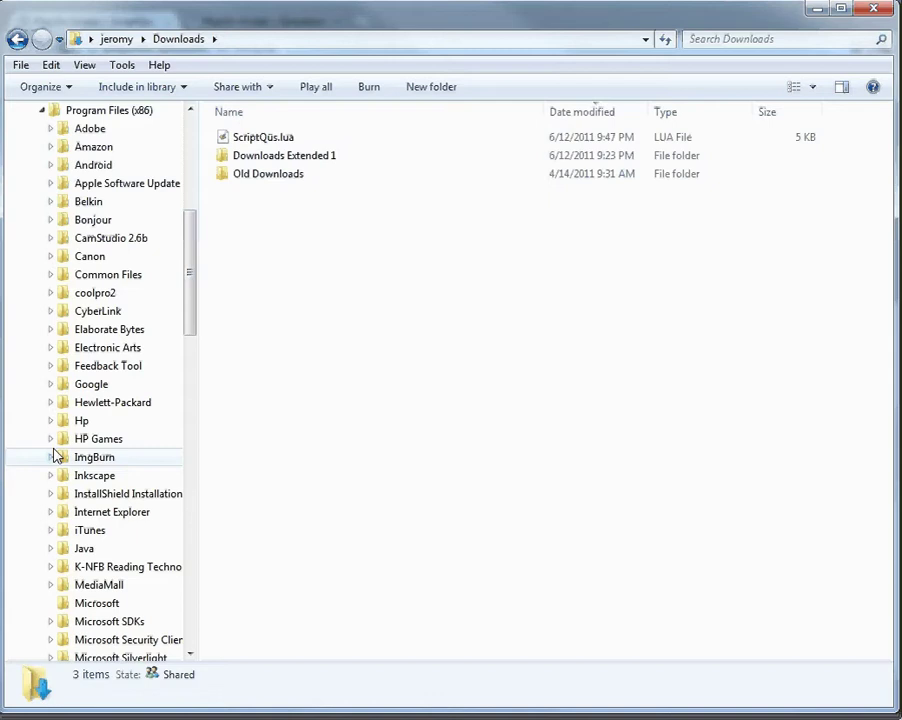
left_click(50, 587)
left_click(60, 604)
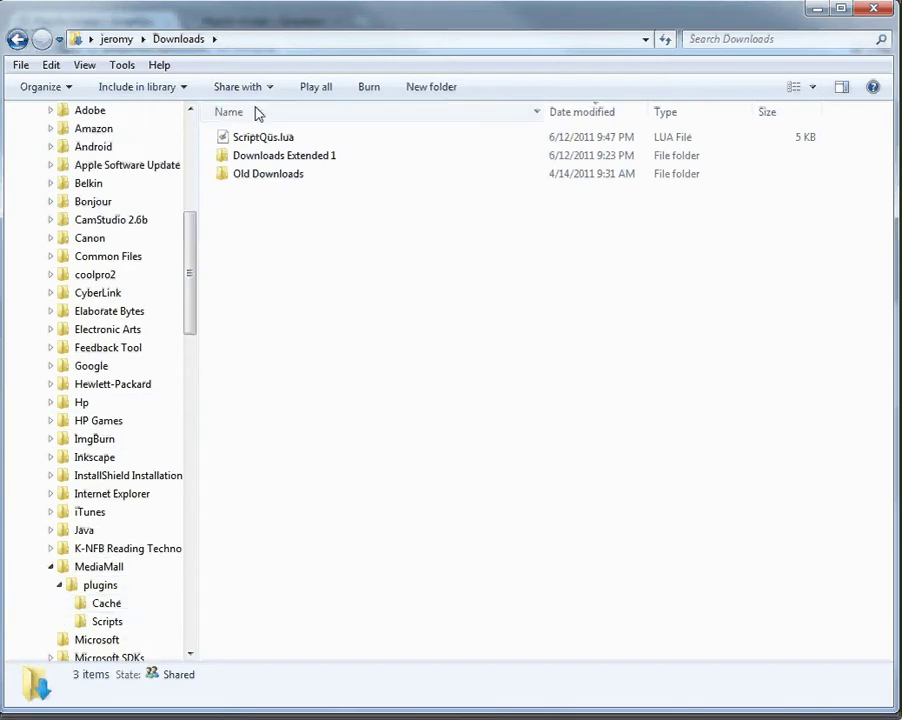
left_click_drag(262, 138, 102, 628)
left_click(157, 654)
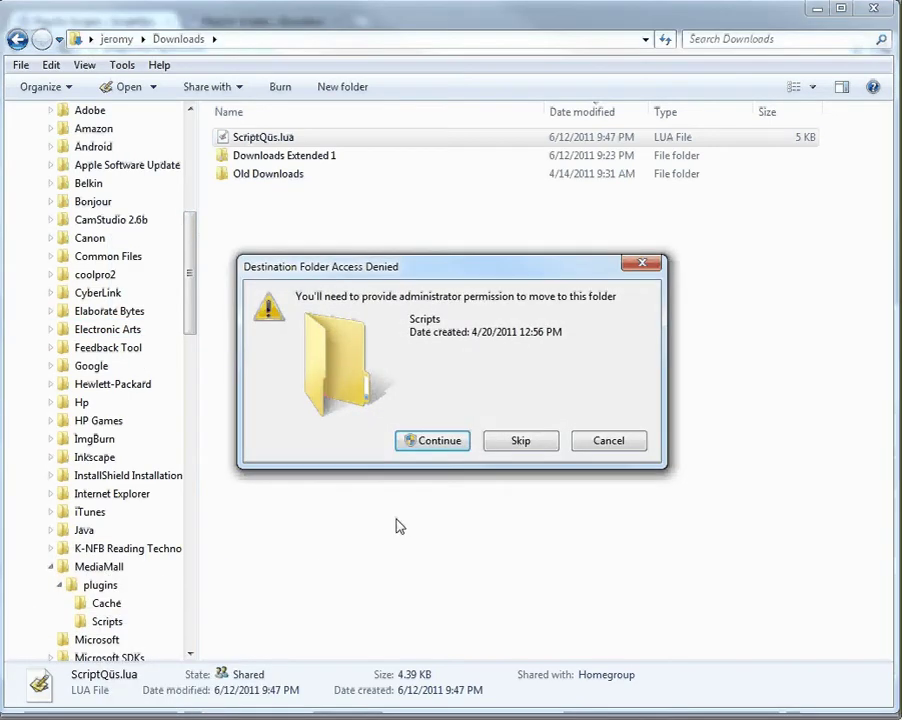
left_click(430, 449)
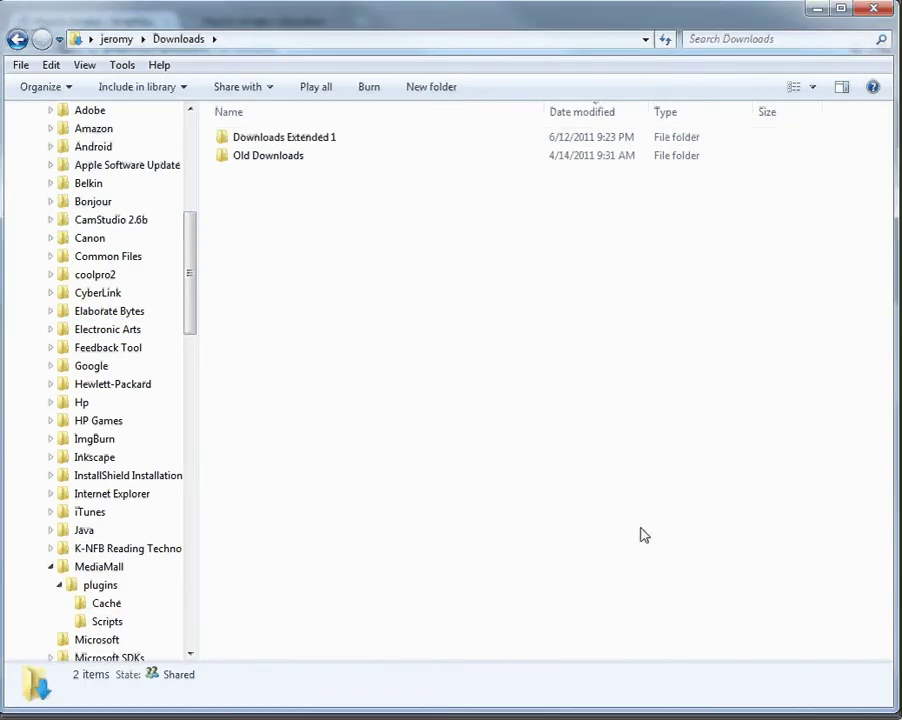
left_click(821, 12)
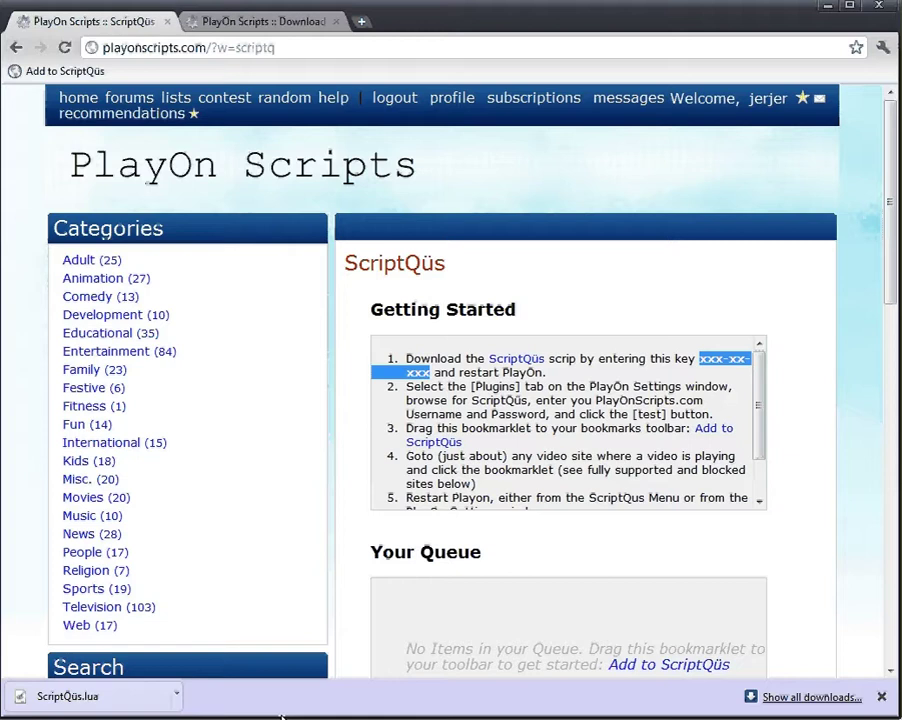
Switch to the VNC remote desktop session where PlayOn Settings is open
key("alt+Tab")
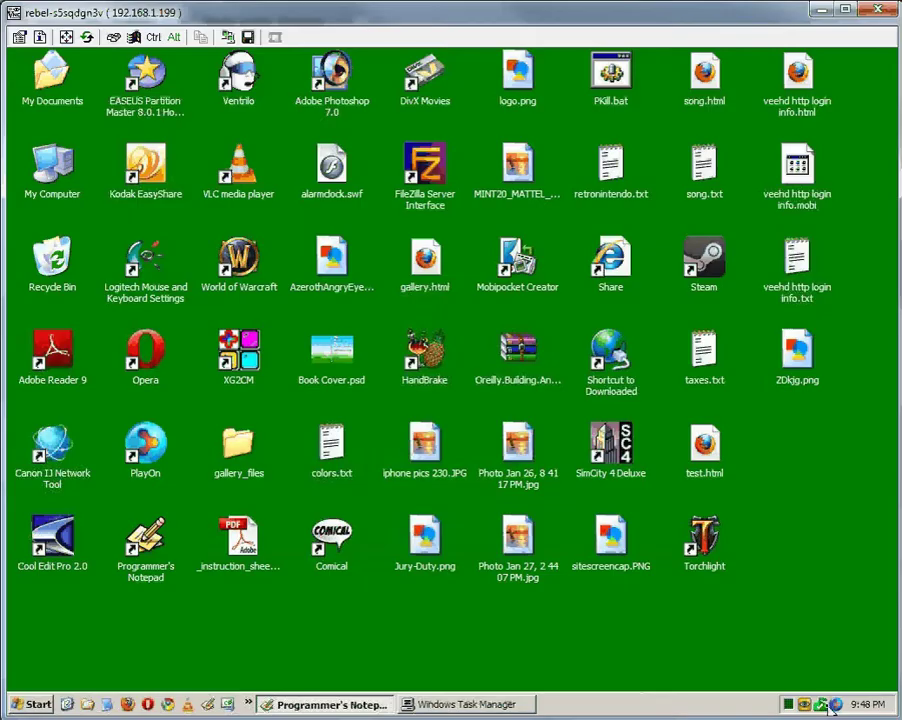
left_click(590, 497)
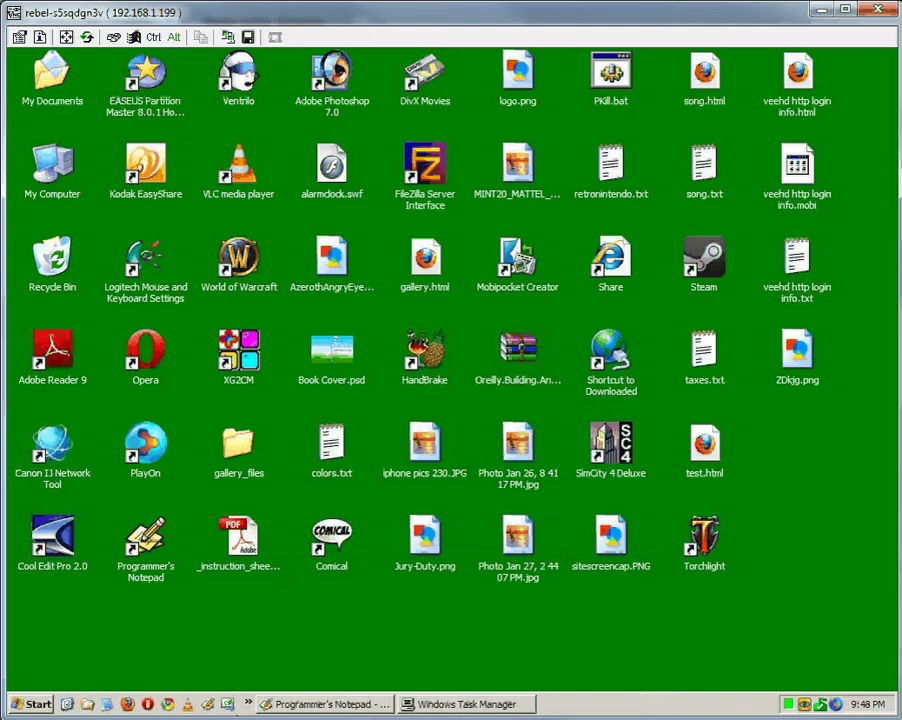
key("alt+Tab")
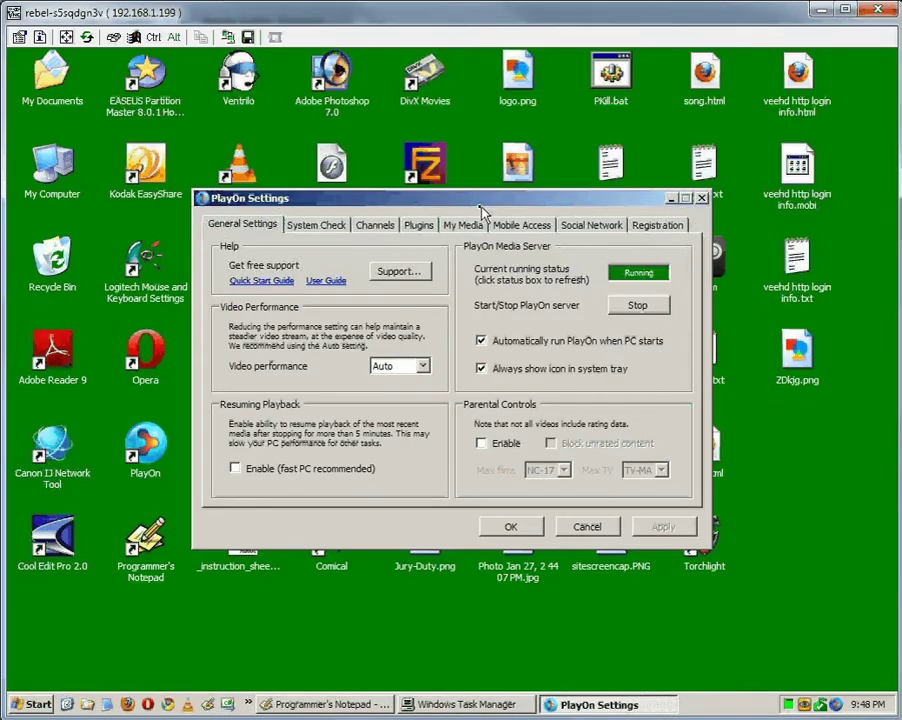
Enter the PlayOn Scripts username and password for the ScriptQus plugin, pass the login test, and apply
left_click(415, 227)
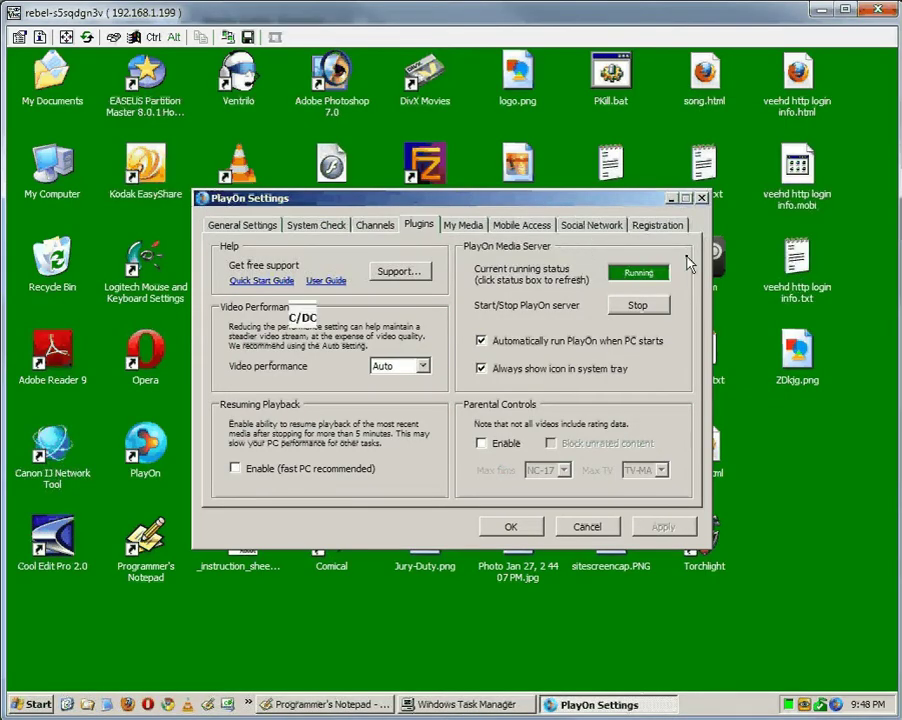
left_click_drag(683, 277, 681, 368)
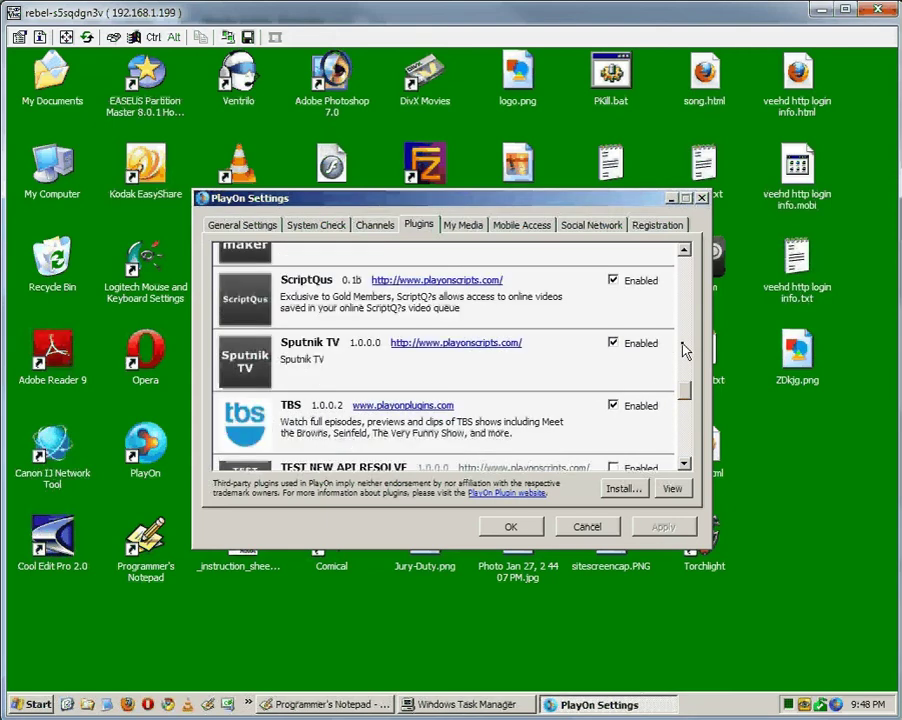
left_click(490, 298)
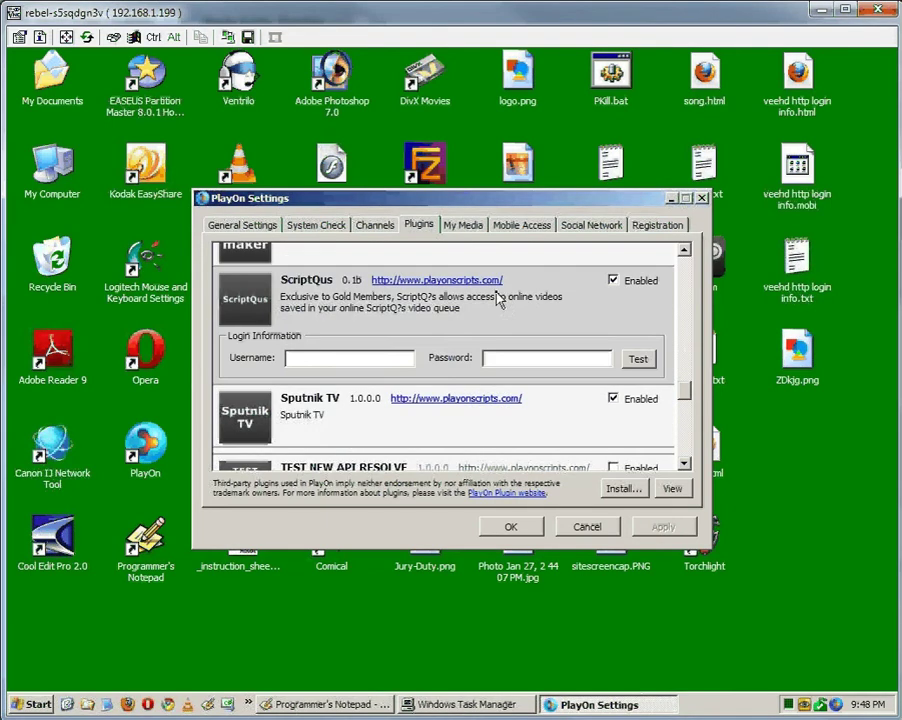
left_click(321, 360)
key("Tab")
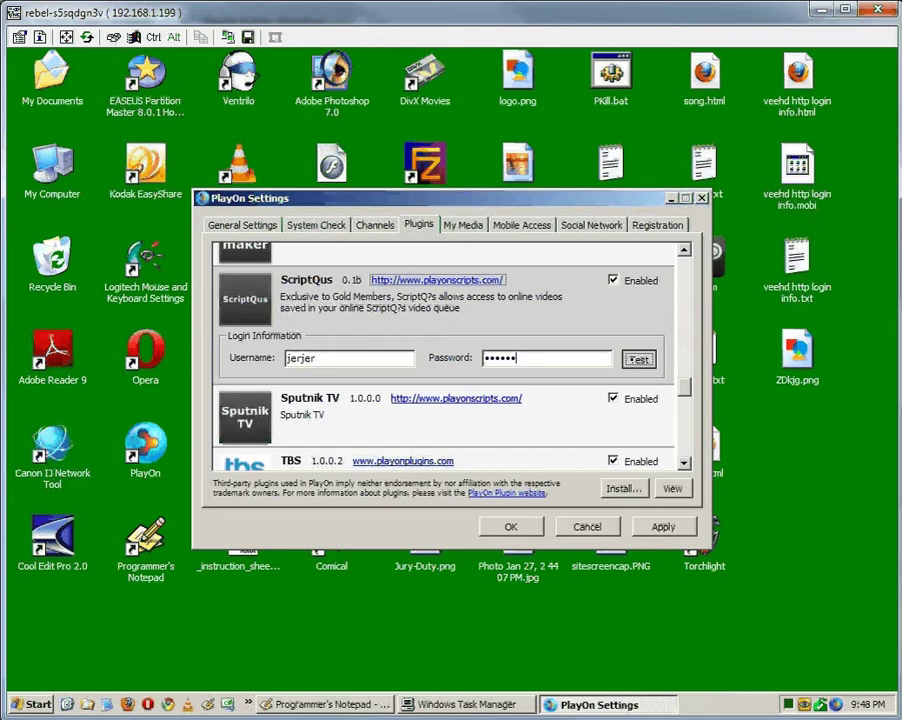
left_click(634, 361)
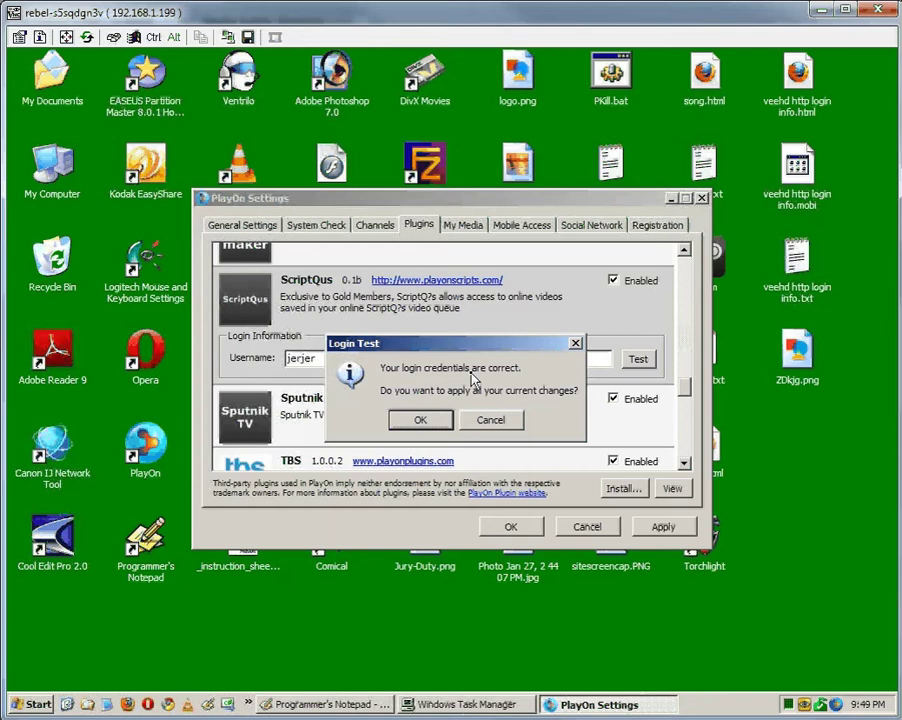
left_click(425, 421)
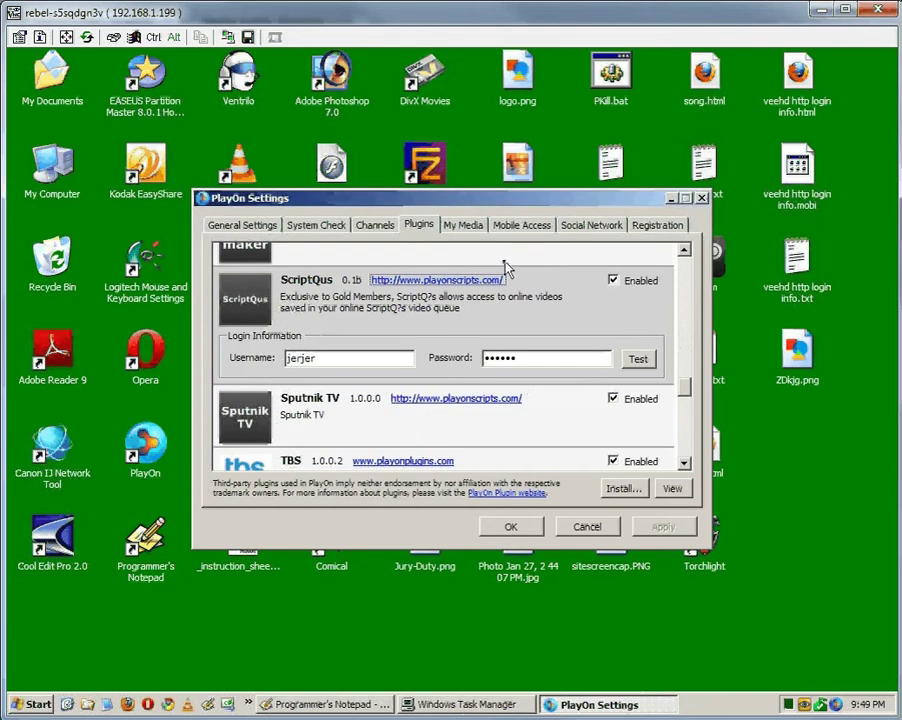
left_click(255, 235)
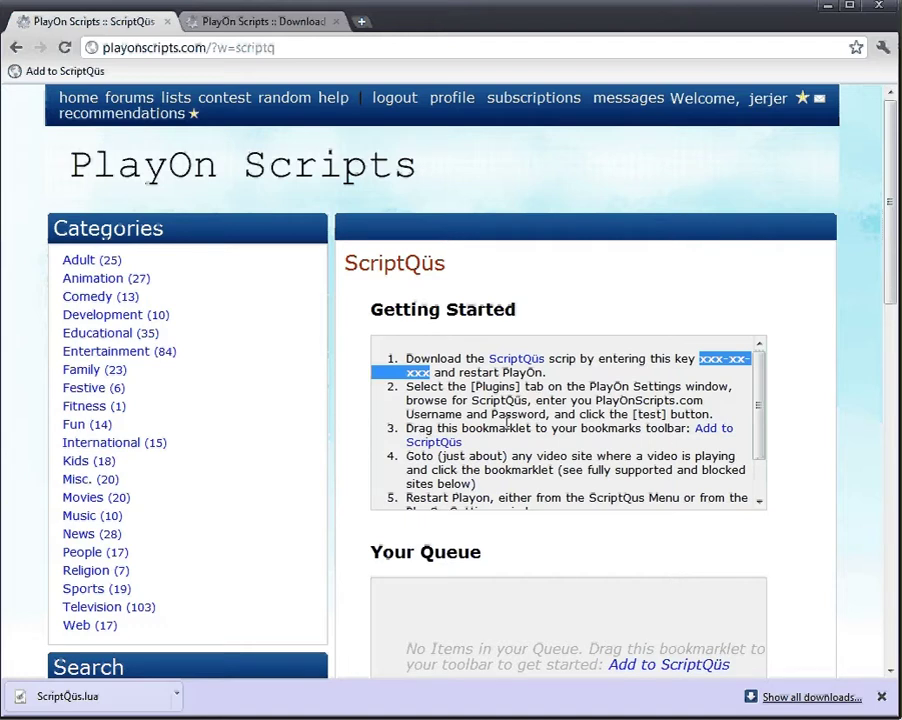
Drag the Add to ScriptQüs bookmarklet to the bookmarks bar and delete the accidental duplicate
left_click_drag(727, 438, 225, 84)
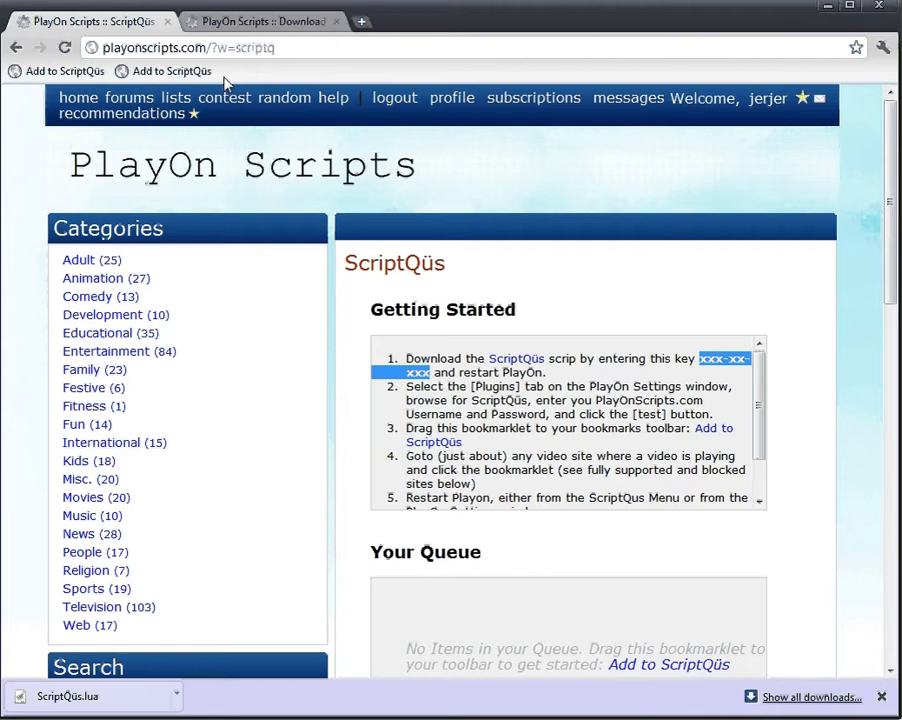
right_click(88, 70)
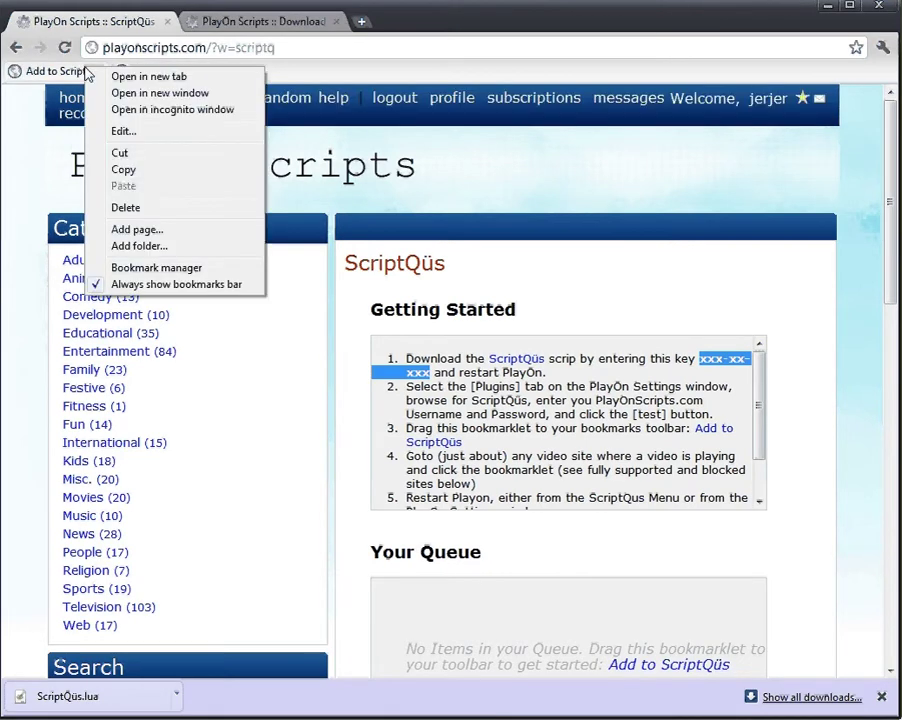
left_click(128, 209)
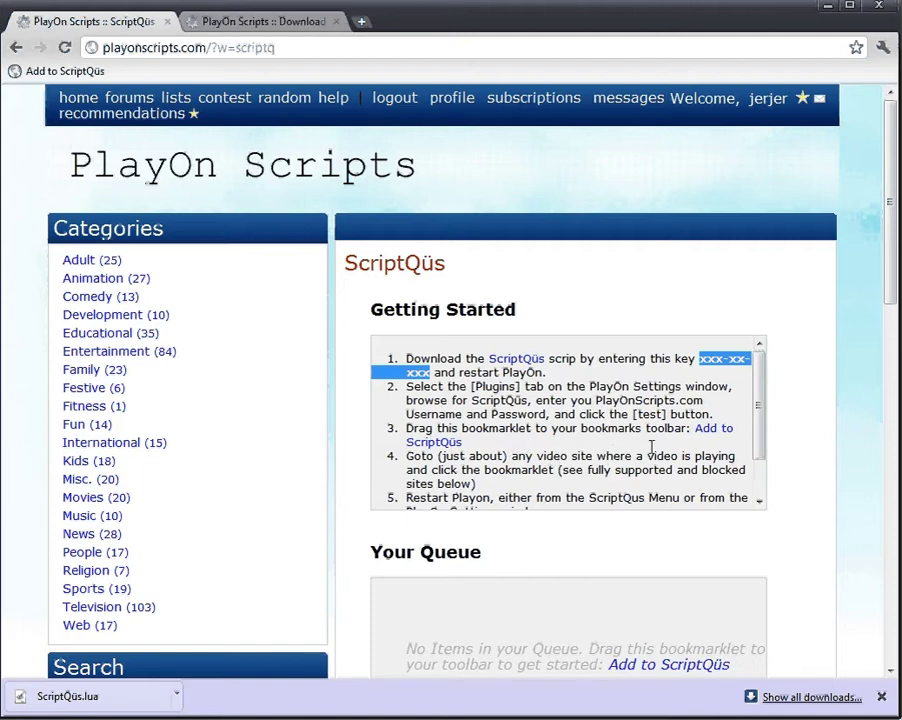
Close the downloads shelf and scroll to the ten Fully Supported Sites and blocked hulu.com/netflix.com
scroll(648, 452, "down", 1)
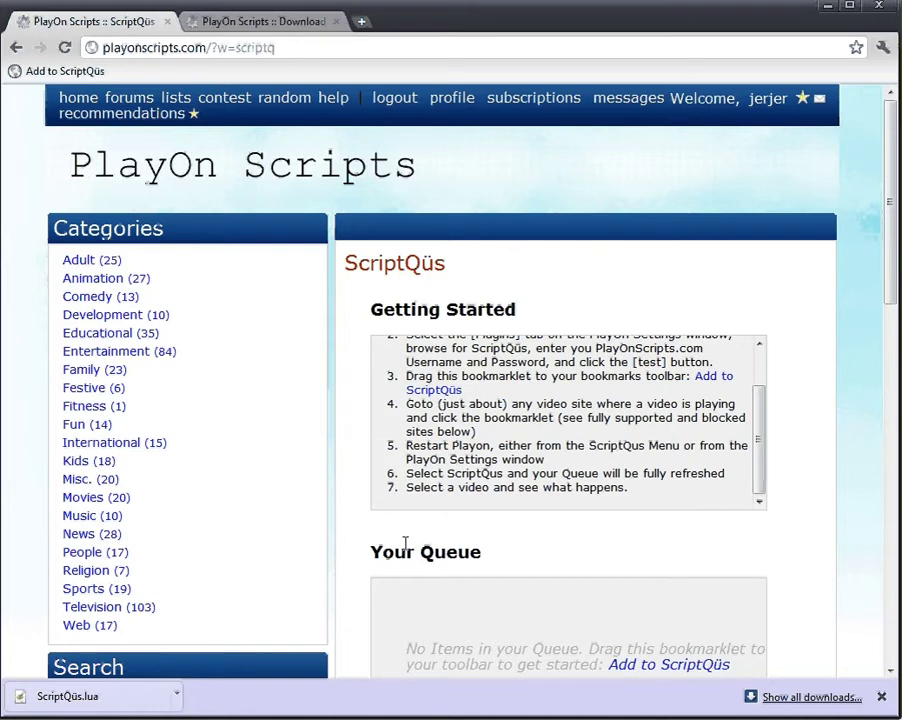
scroll(361, 503, "down", 5)
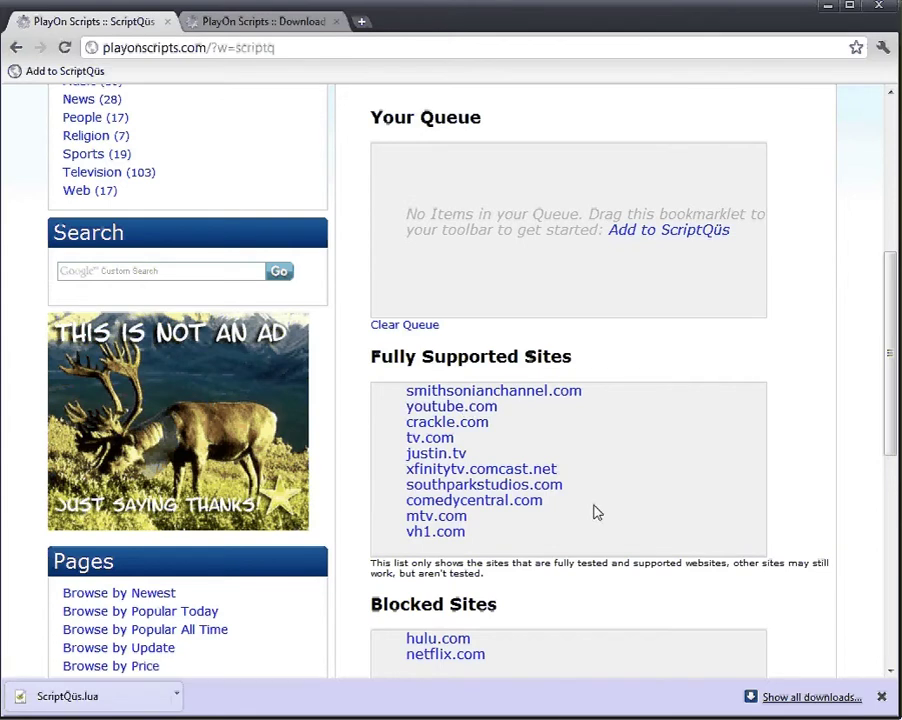
left_click(881, 698)
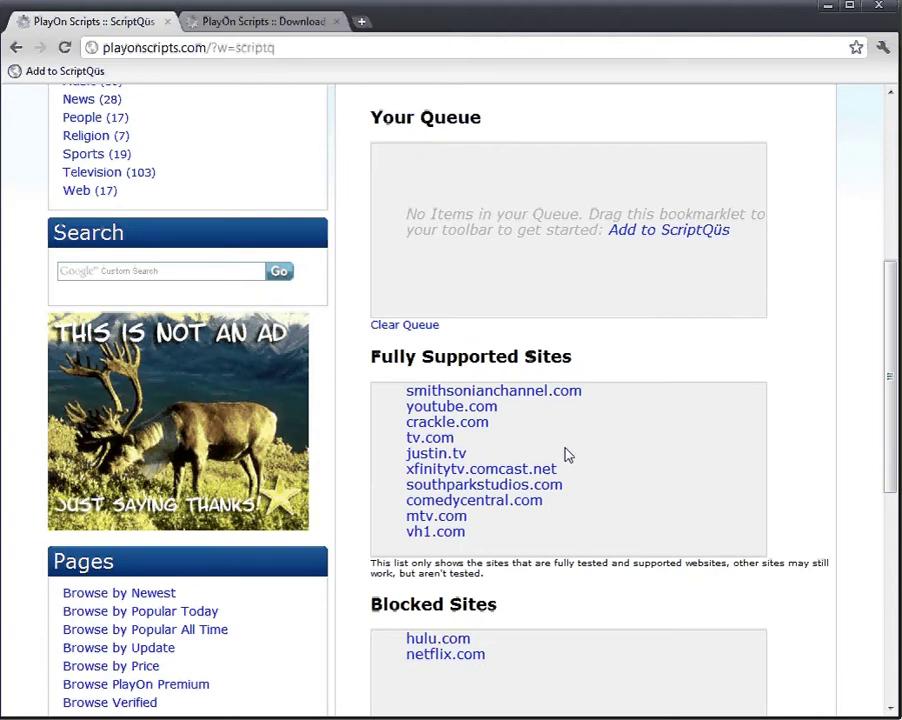
scroll(576, 402, "down", 3)
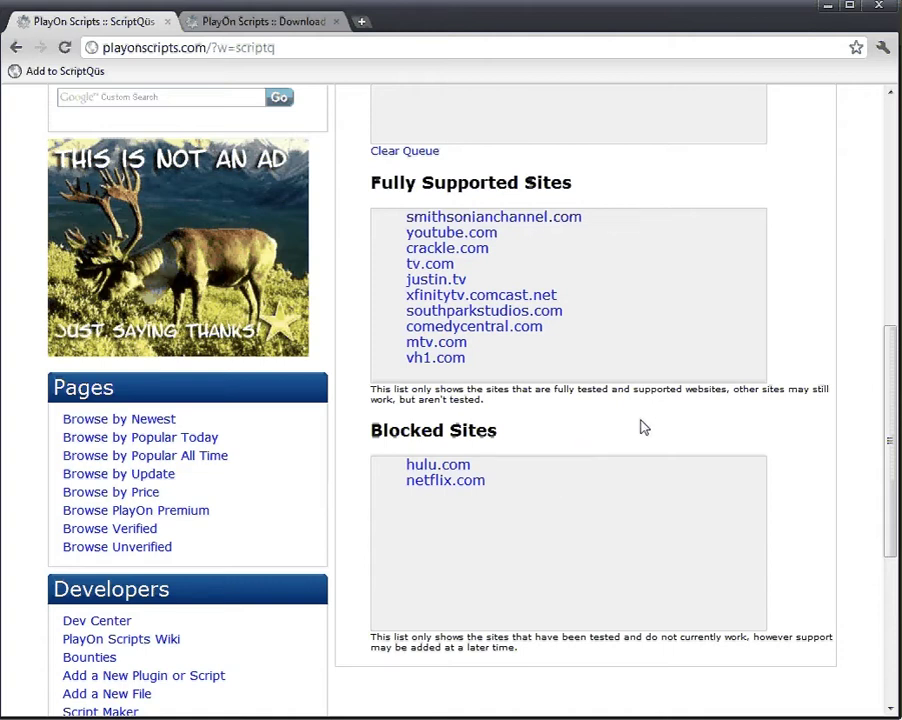
scroll(643, 427, "up", 2)
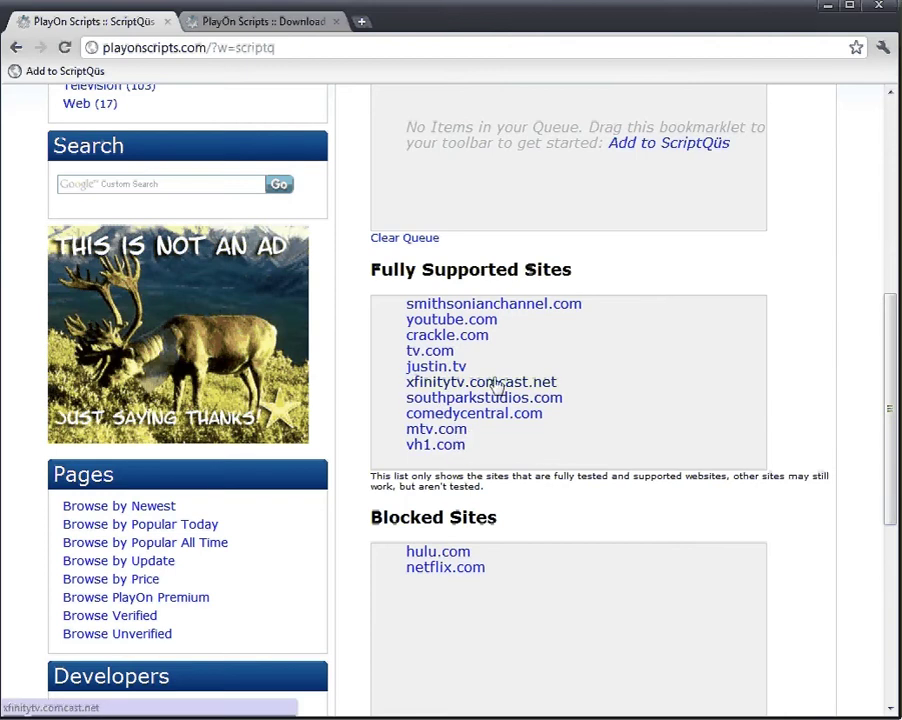
Play Family Guy's 'Foreign Affairs' on xfinitytv.comcast.net and add it with the Add to ScriptQüs bookmarklet
left_click(494, 383)
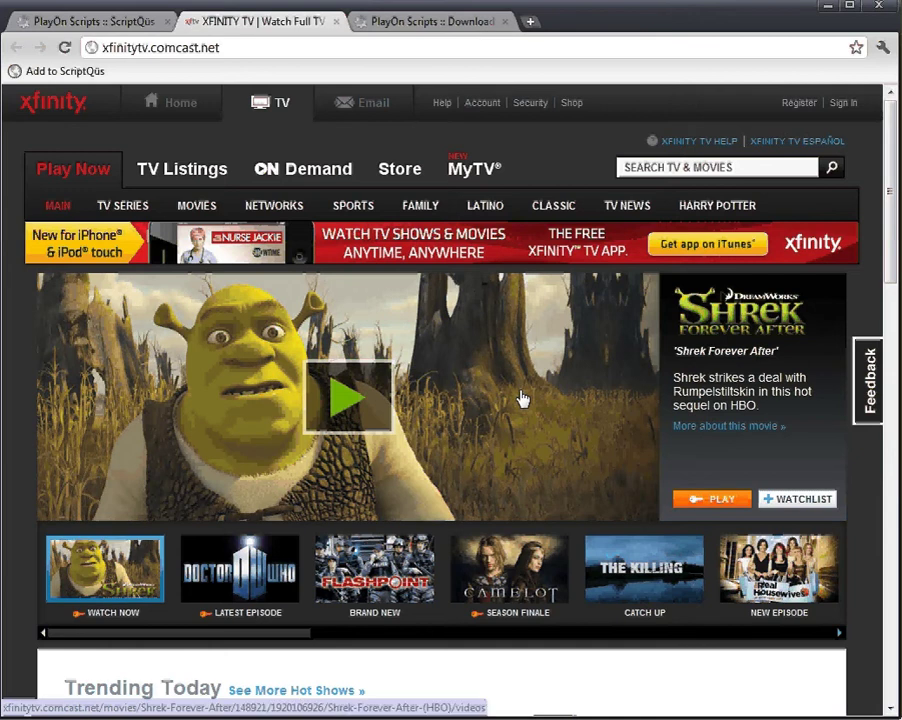
scroll(520, 398, "down", 5)
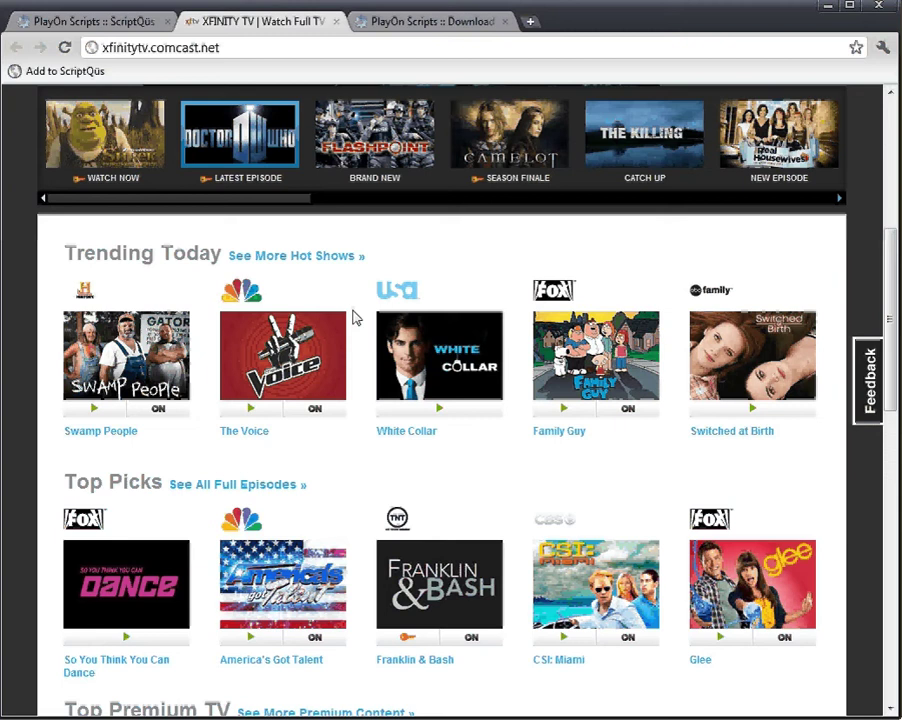
left_click(645, 383)
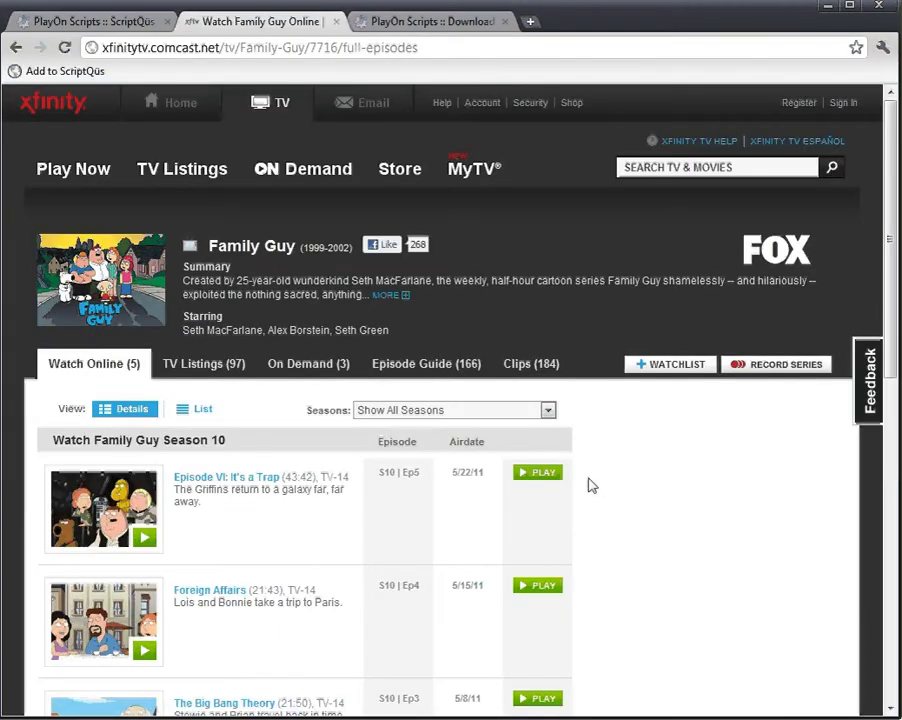
scroll(213, 490, "down", 2)
left_click(237, 418)
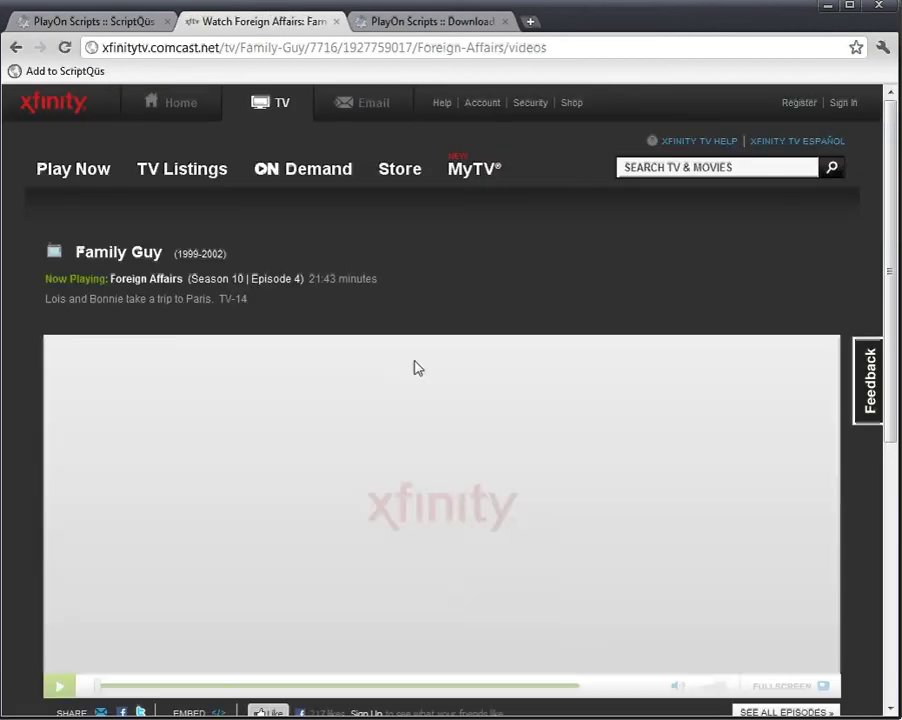
scroll(417, 368, "down", 1)
left_click(60, 71)
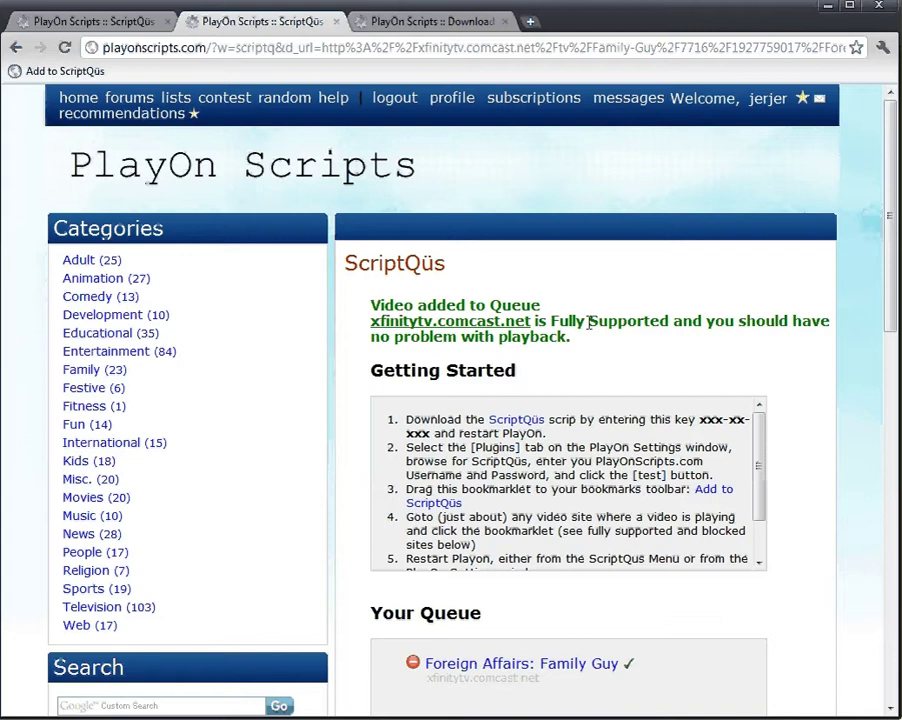
Close the three extra browser tabs left from the previous queueing
middle_click(238, 31)
middle_click(238, 31)
middle_click(238, 31)
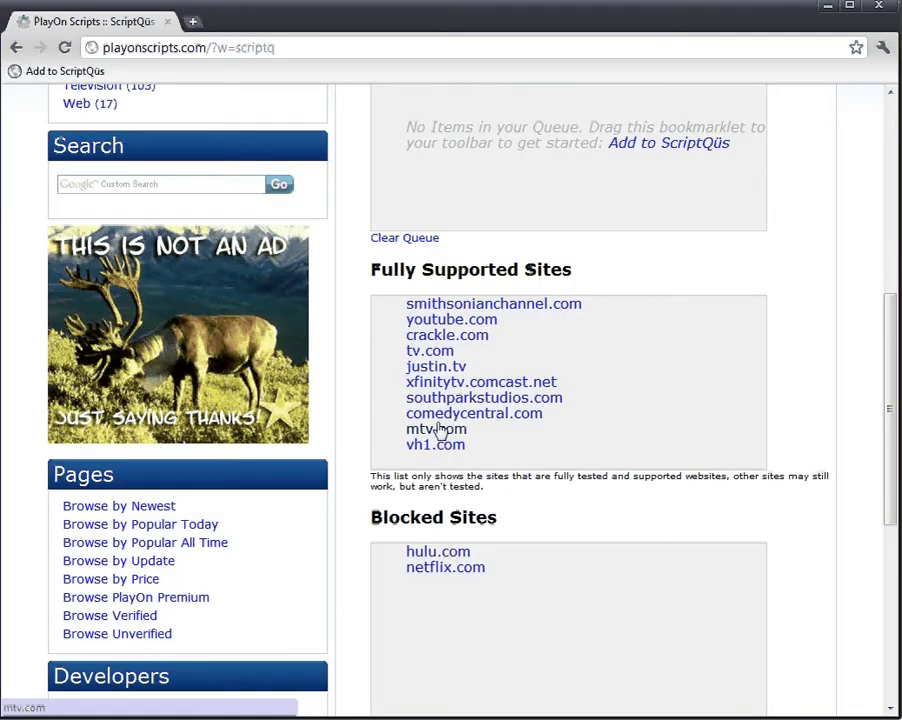
Open a live gaming channel on justin.tv and try adding it to ScriptQüs
left_click(415, 366)
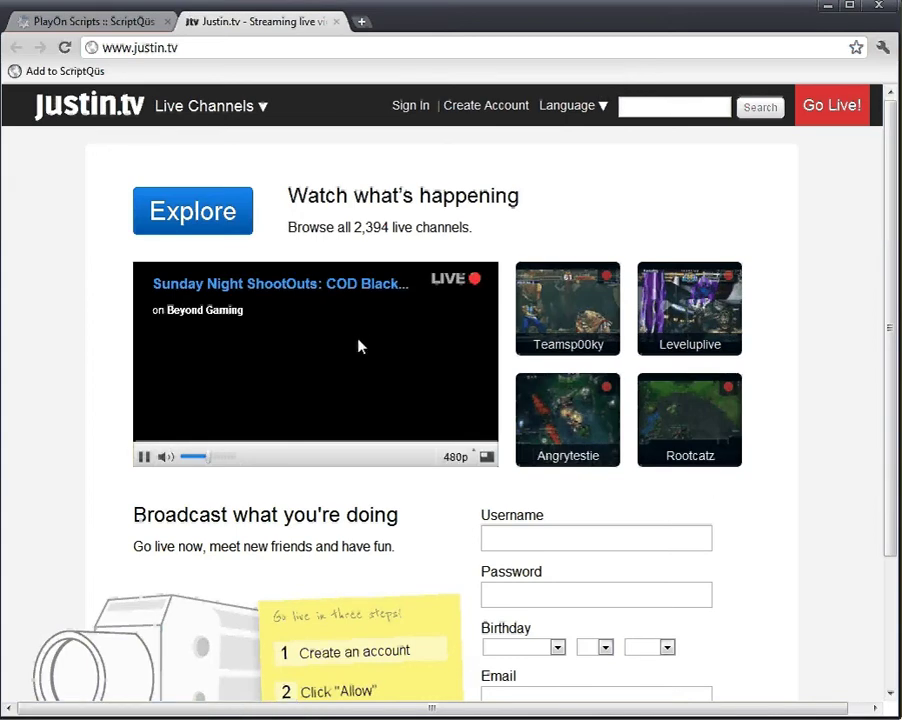
left_click(568, 322)
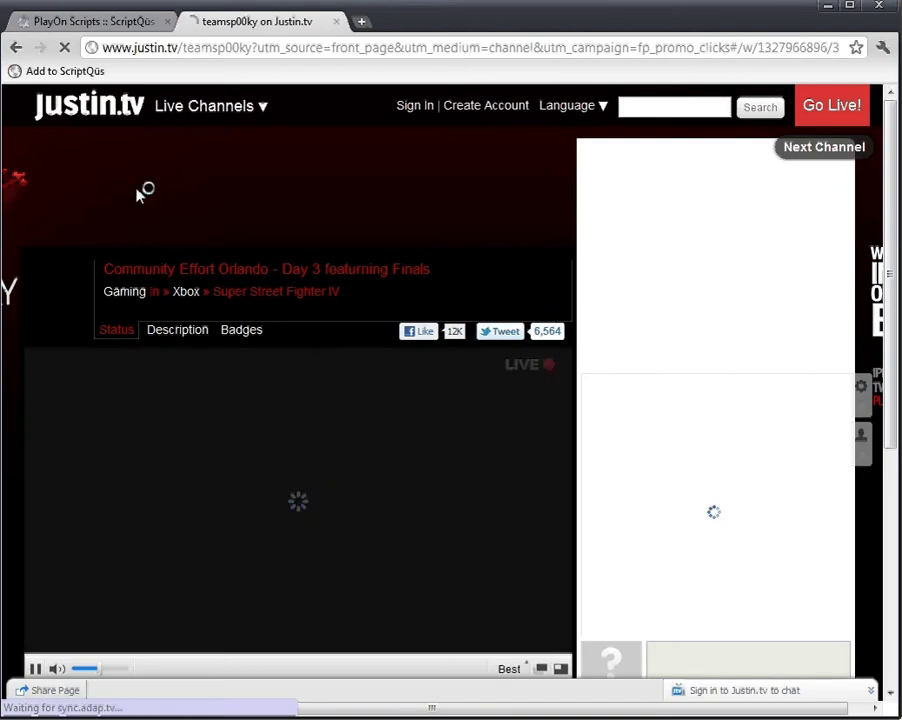
scroll(130, 190, "down", 1)
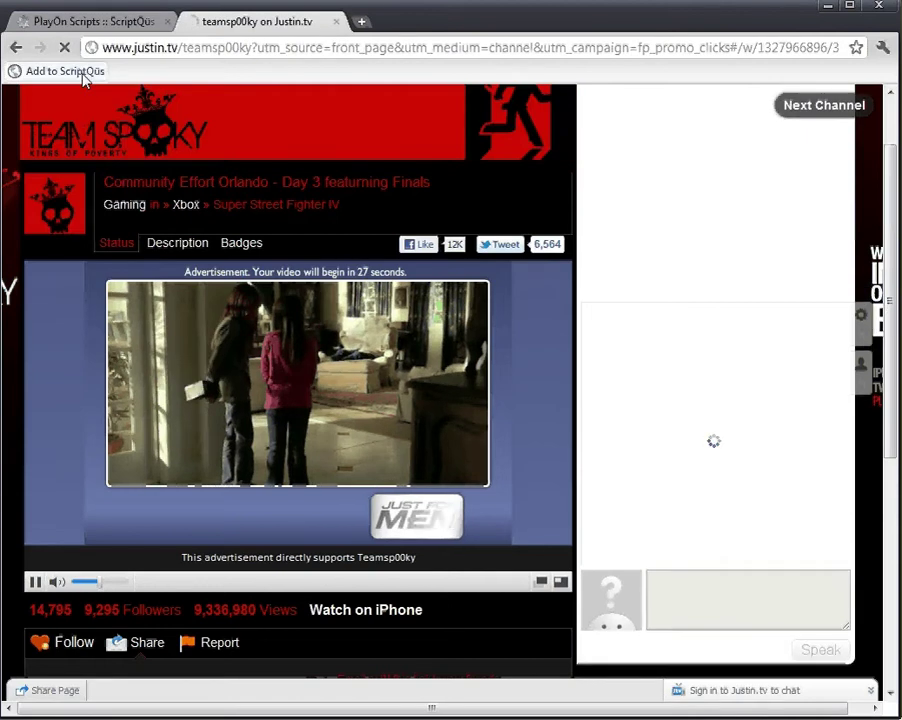
left_click(84, 74)
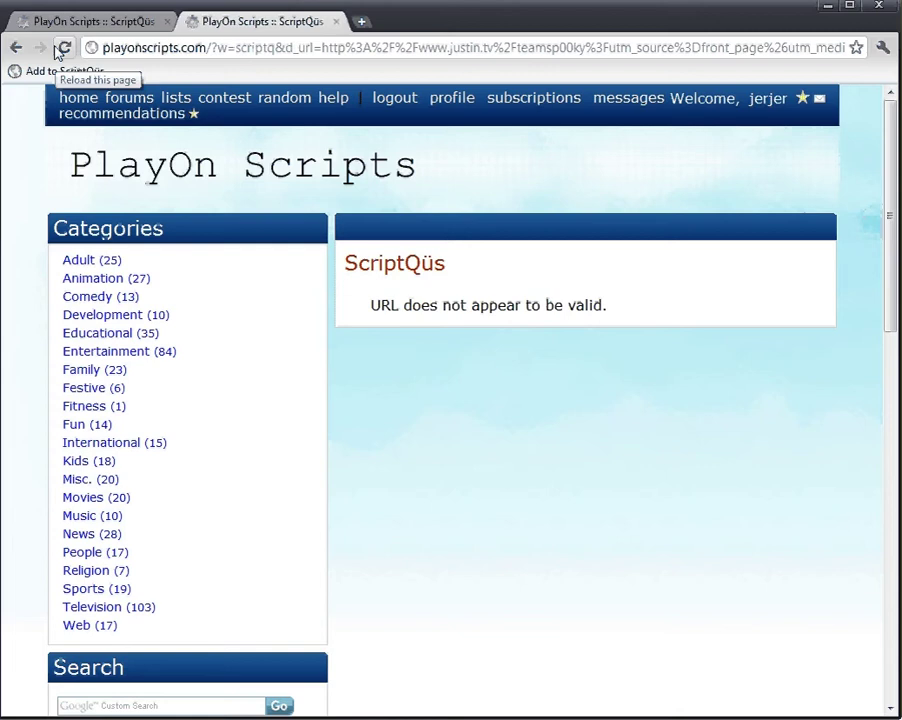
Retry queuing the channel from its full URL, then close the invalid-URL error tab
left_click(16, 47)
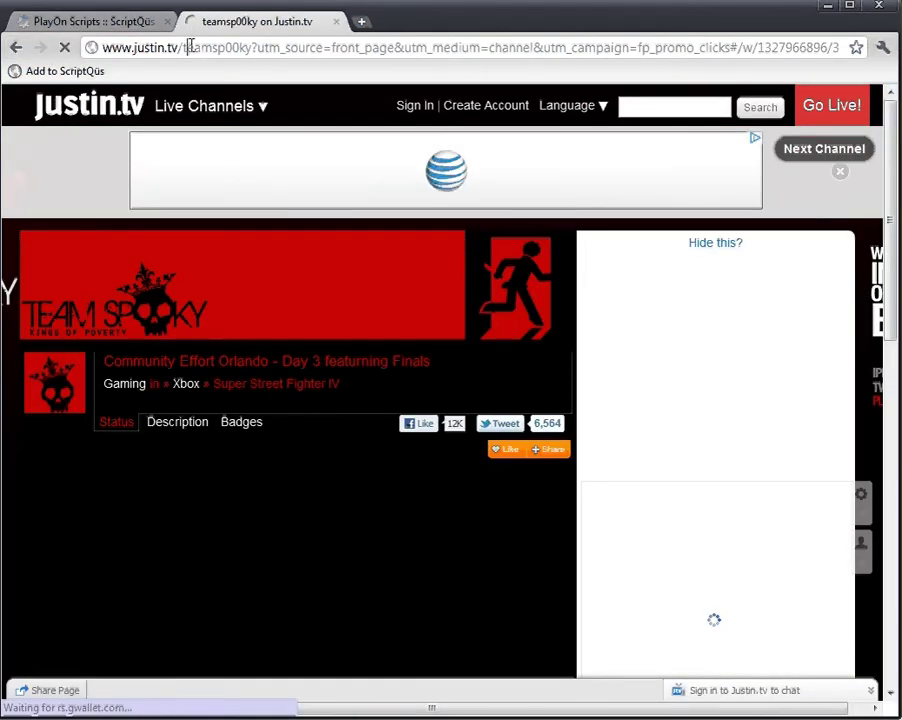
left_click(190, 48)
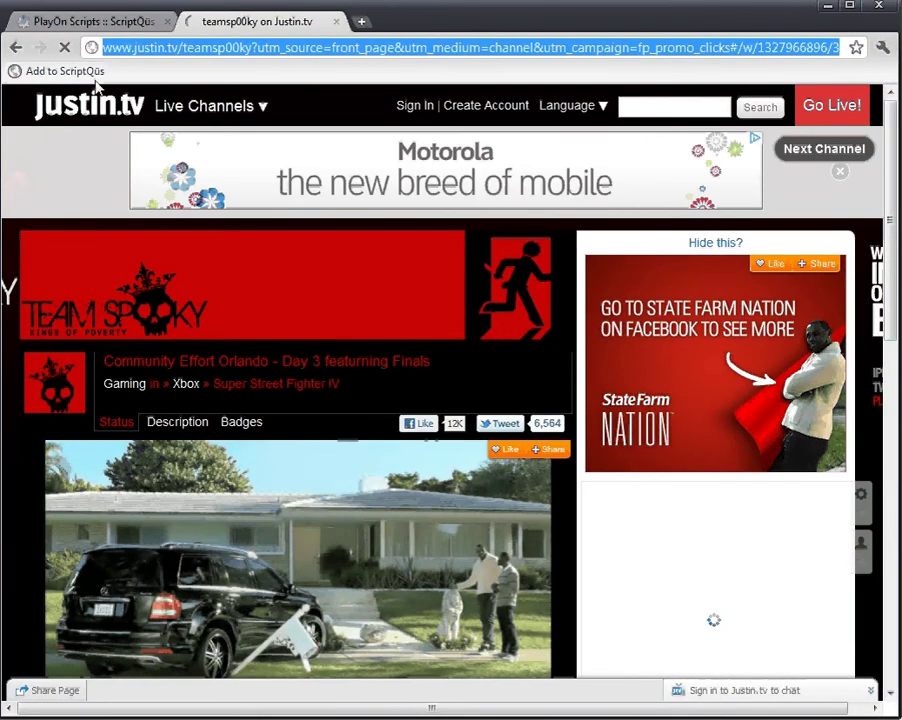
left_click(74, 73)
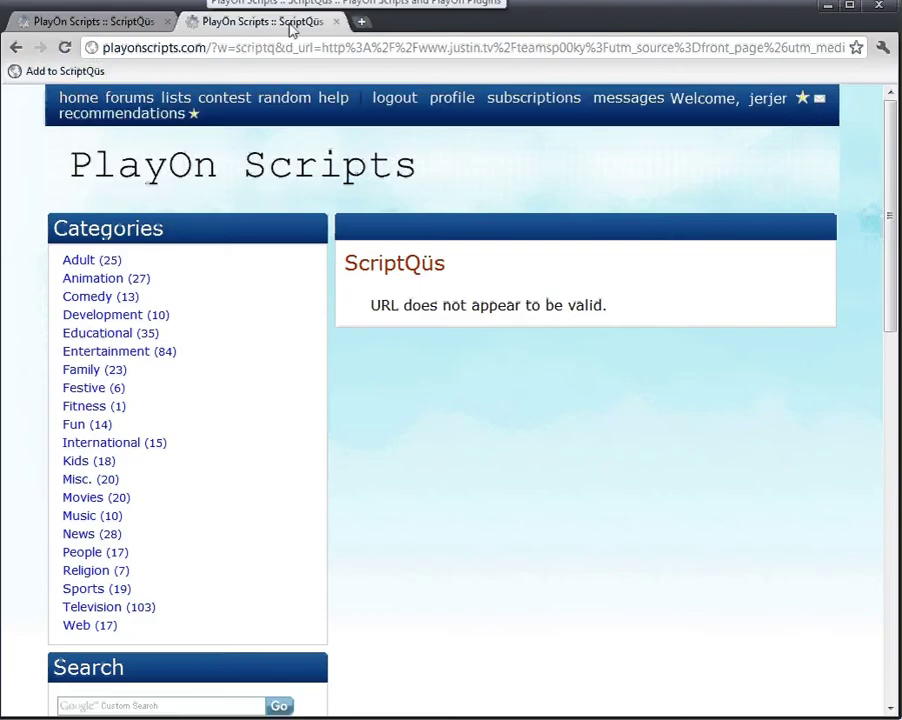
middle_click(293, 28)
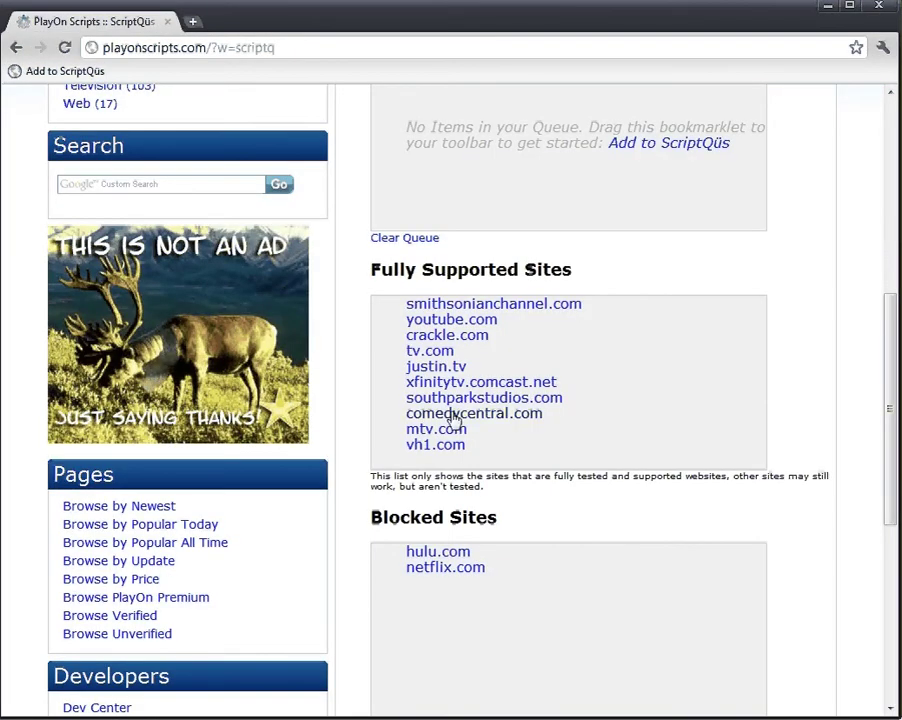
Open The Price is Right - 6/9/11 on tv.com and add it via the bookmarklet
left_click(441, 355)
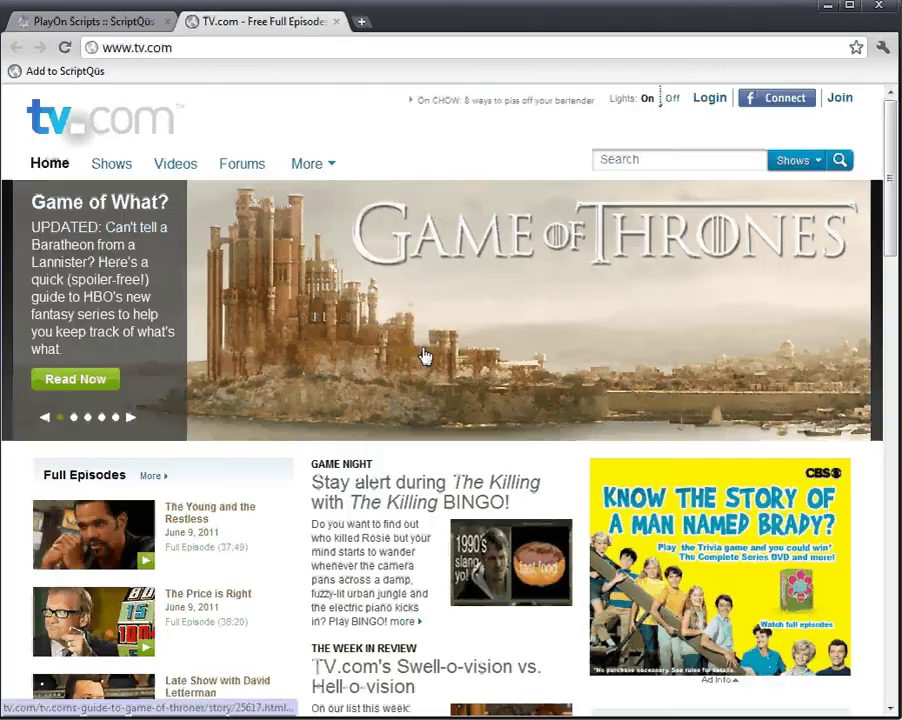
scroll(423, 357, "down", 3)
left_click(98, 370)
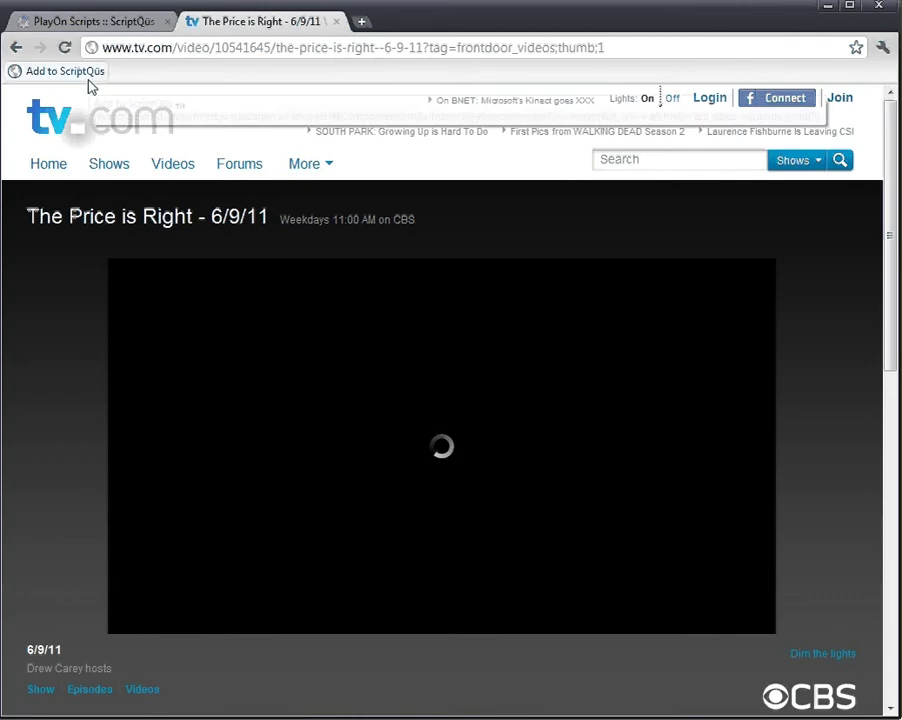
left_click(86, 76)
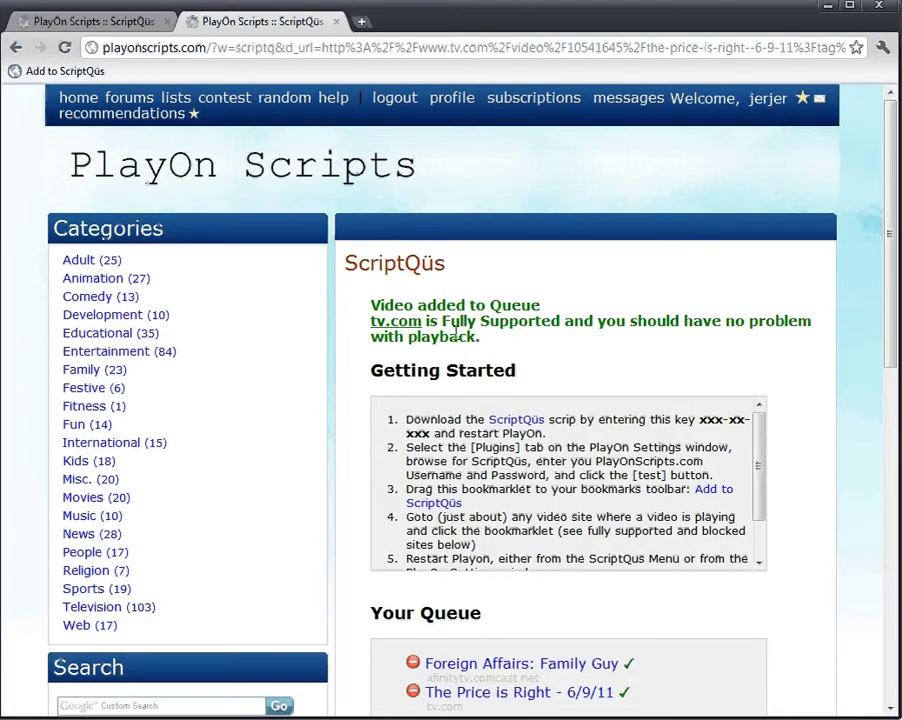
Reload the confirmation page to show two videos in the ScriptQüs queue
scroll(501, 348, "down", 2)
scroll(507, 346, "down", 2)
scroll(400, 401, "down", 3)
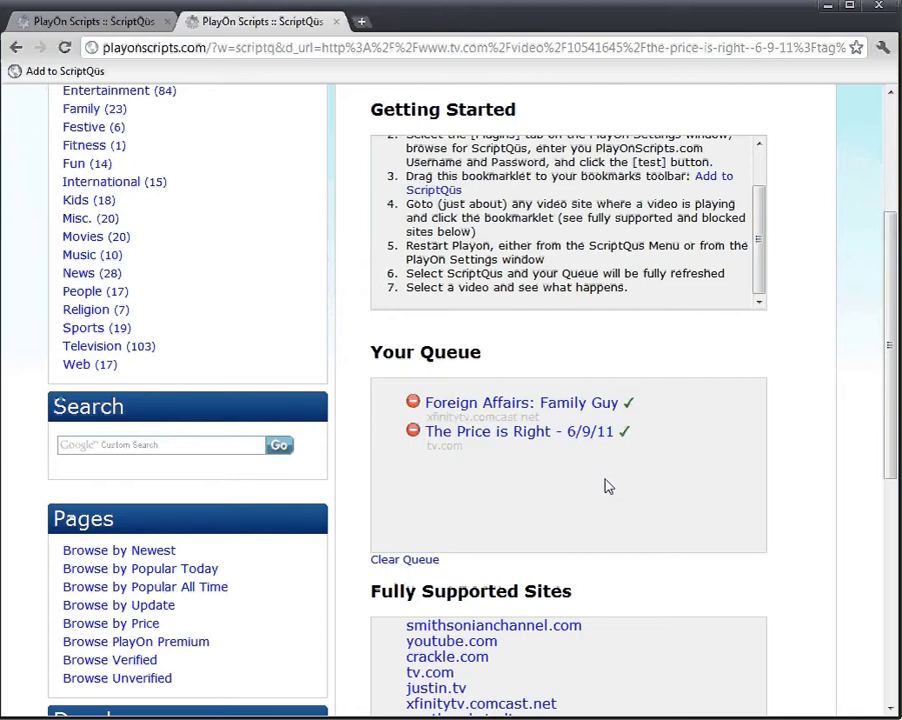
left_click(596, 440)
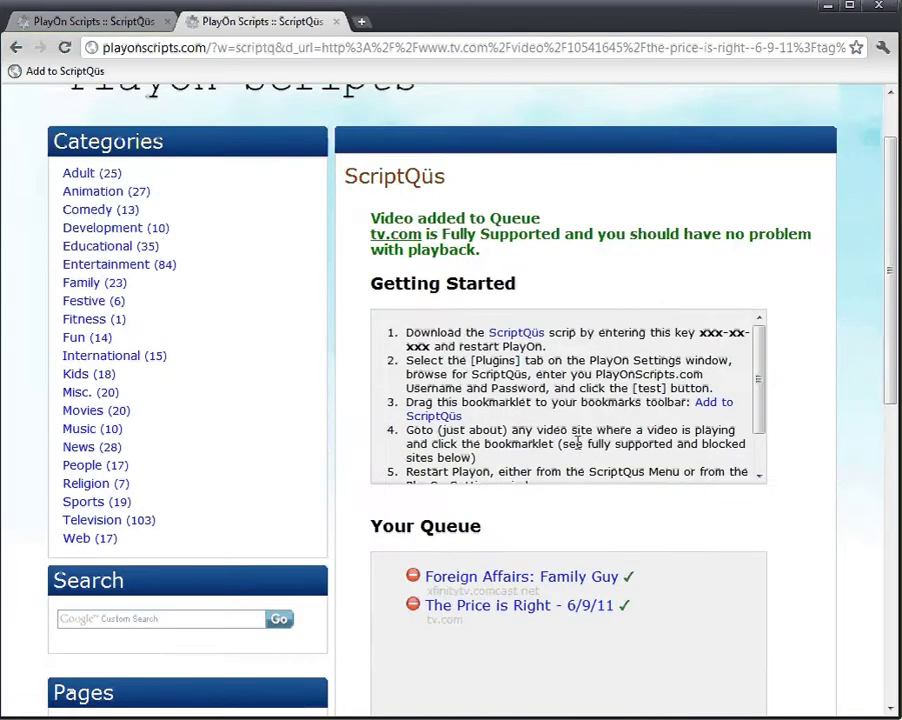
scroll(577, 443, "down", 3)
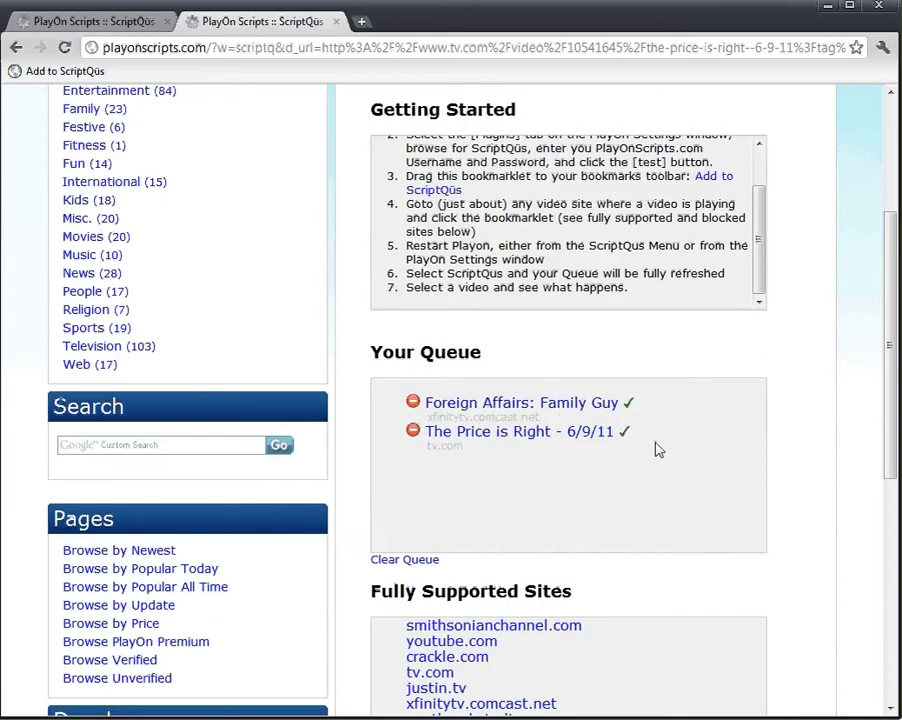
Load break.com in a new browser tab
left_click(361, 21)
type("break.com")
key("Return")
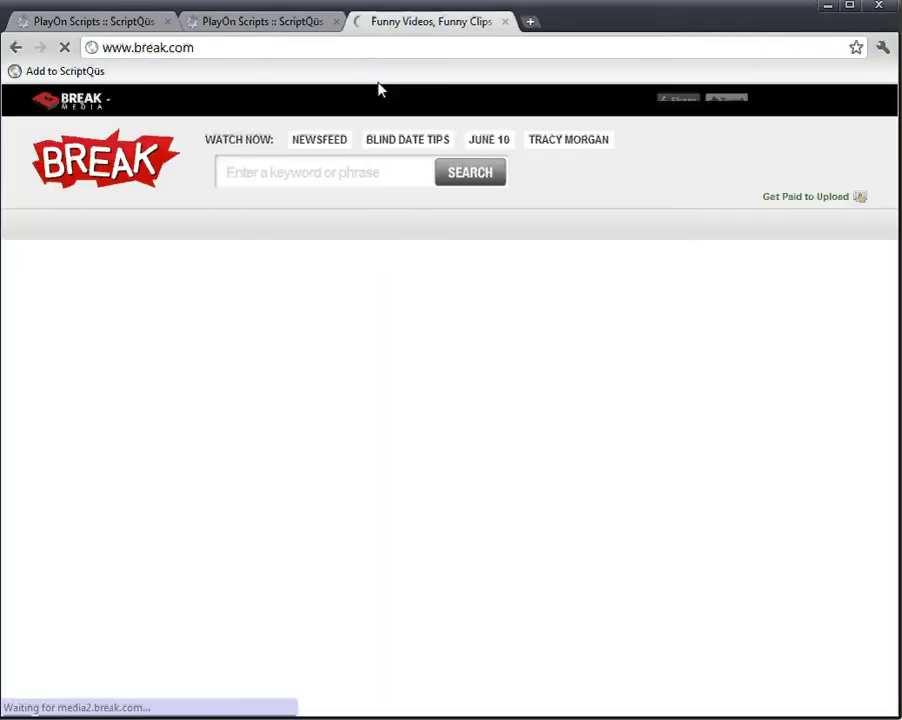
scroll(470, 300, "down", 2)
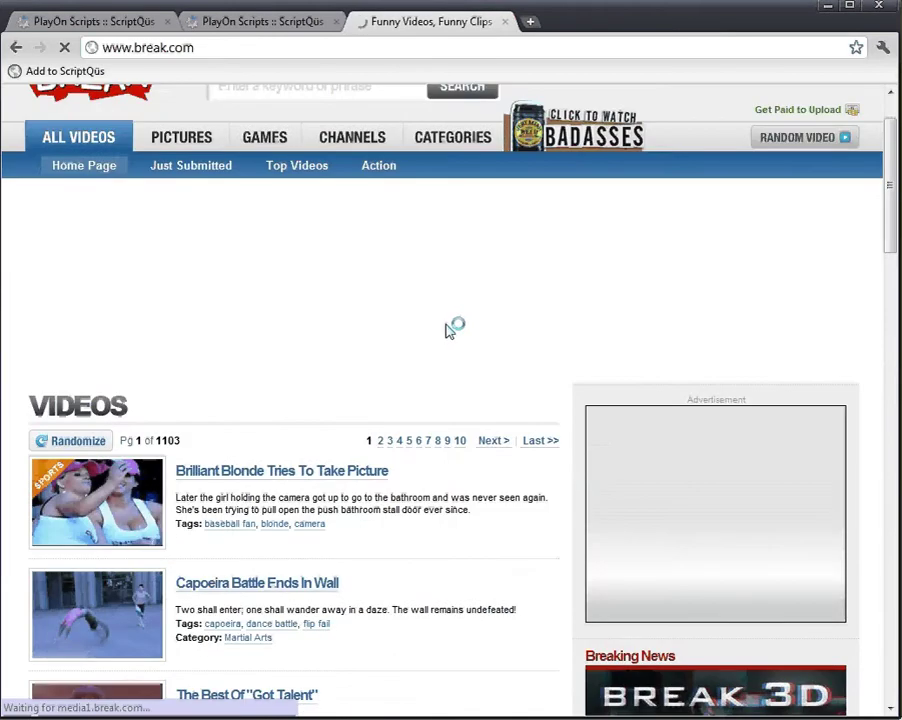
scroll(451, 327, "down", 5)
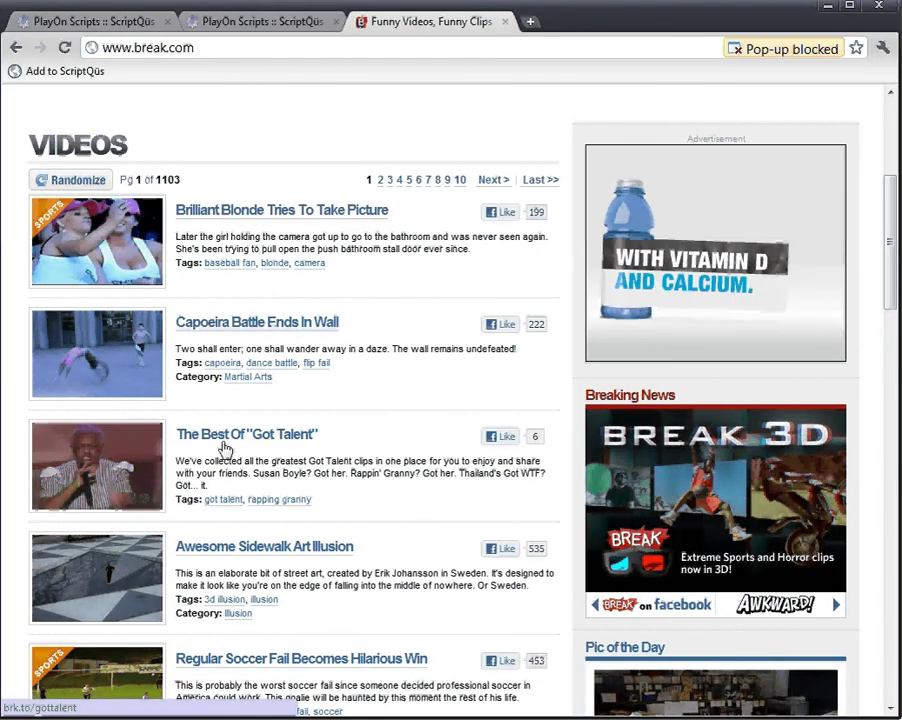
Open Korea's Got Talent from the Got Talent topic and add it to the ScriptQüs queue
left_click(224, 449)
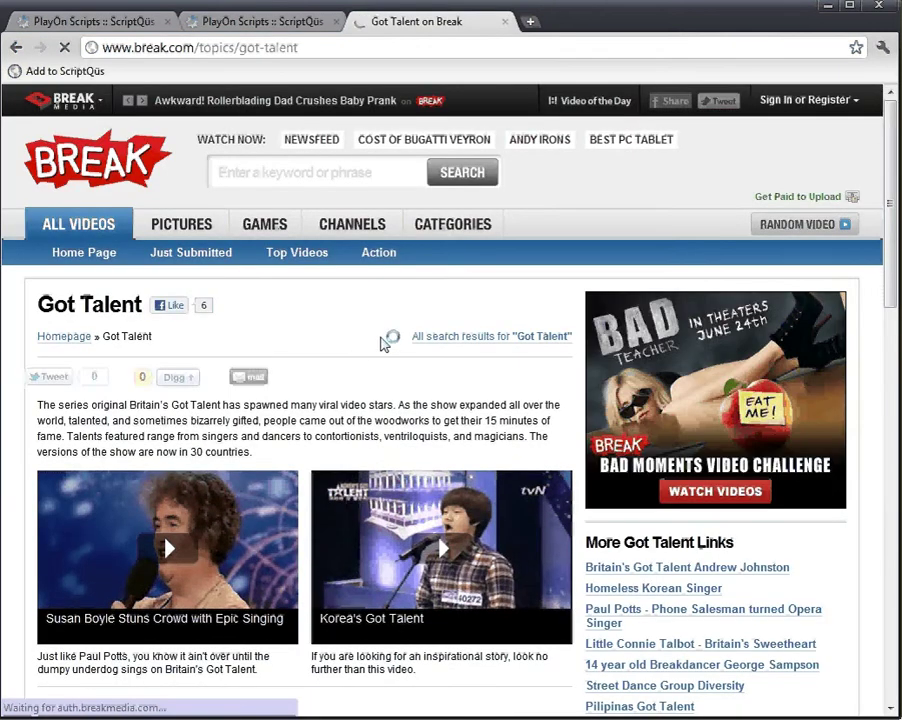
scroll(341, 324, "down", 3)
scroll(288, 362, "up", 1)
left_click(443, 302)
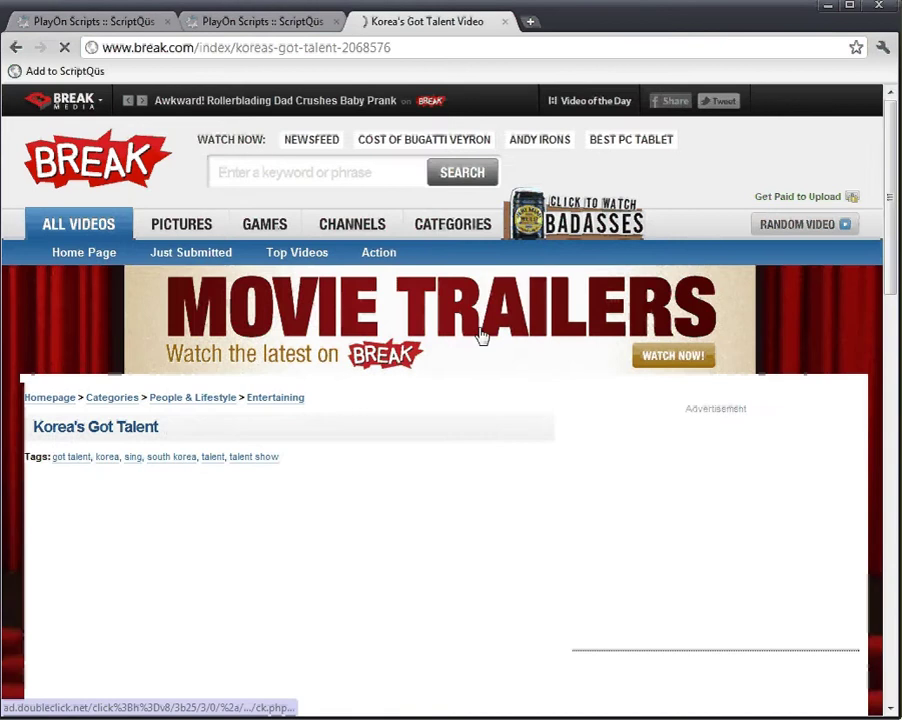
scroll(565, 424, "down", 1)
scroll(575, 378, "down", 1)
scroll(485, 270, "up", 1)
left_click(102, 72)
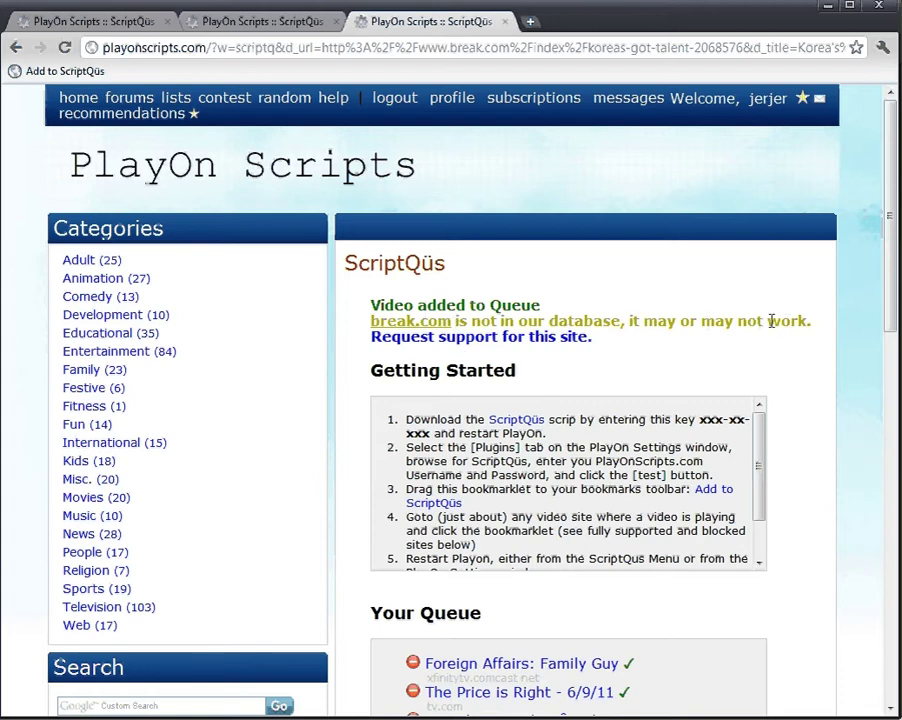
Request ScriptQüs support for break.com and review the Getting Started steps and queue
left_click(508, 345)
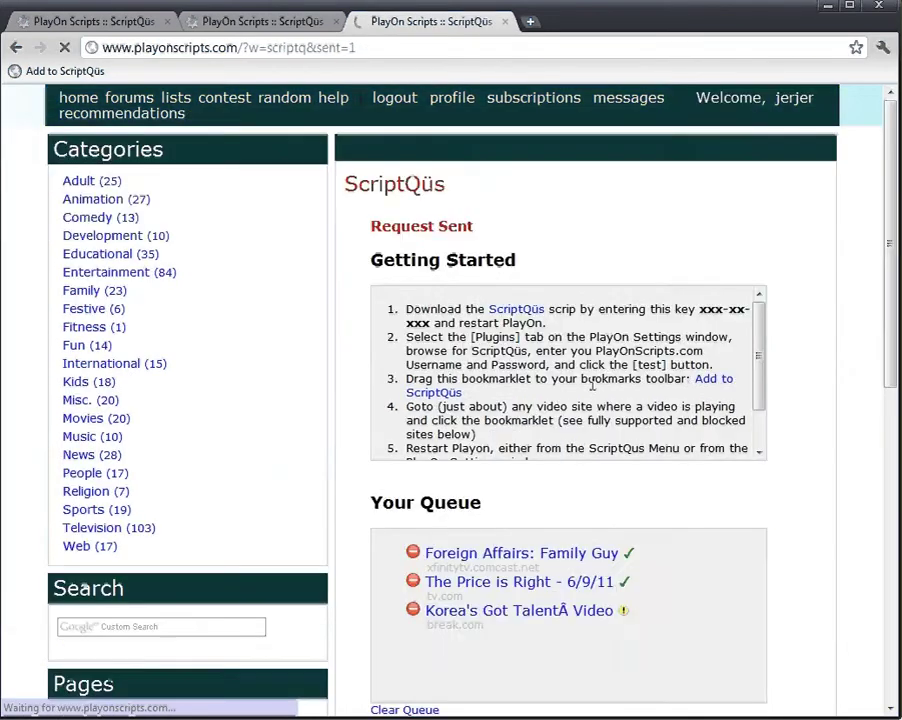
scroll(350, 378, "down", 2)
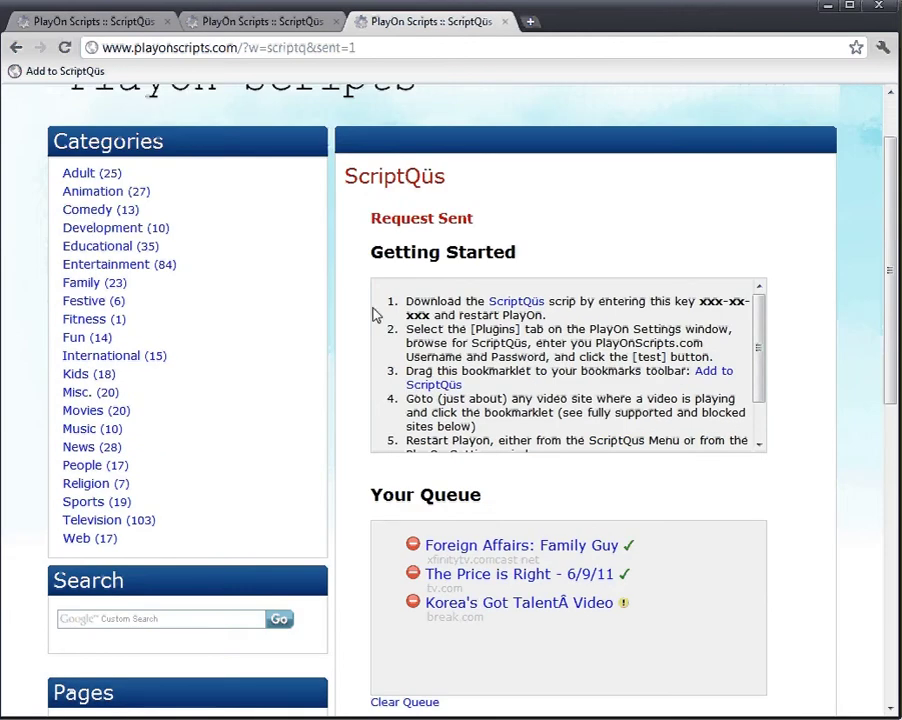
scroll(385, 314, "down", 2)
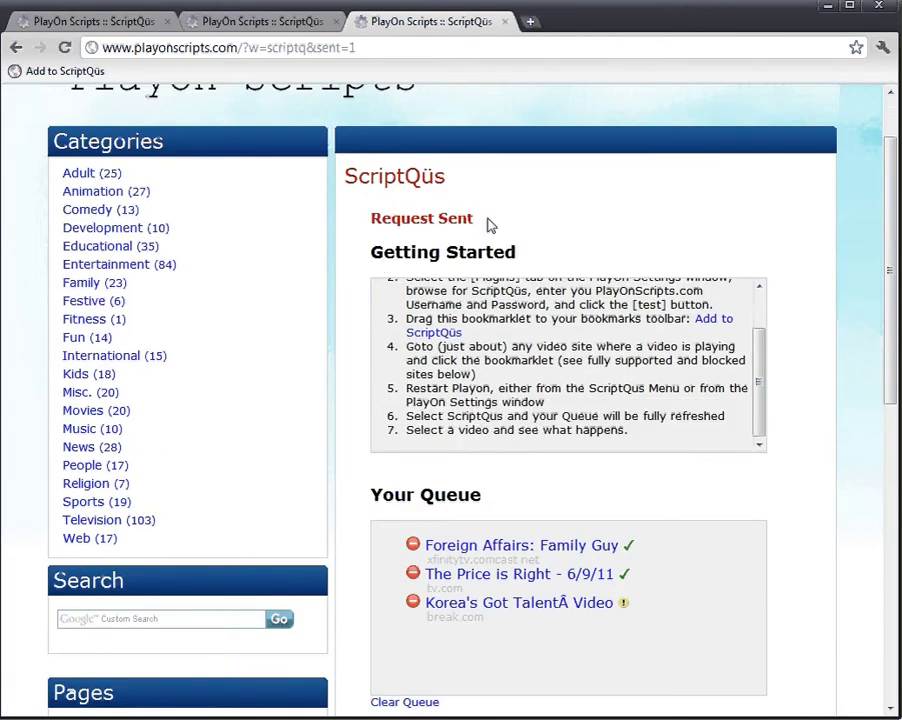
scroll(352, 330, "down", 6)
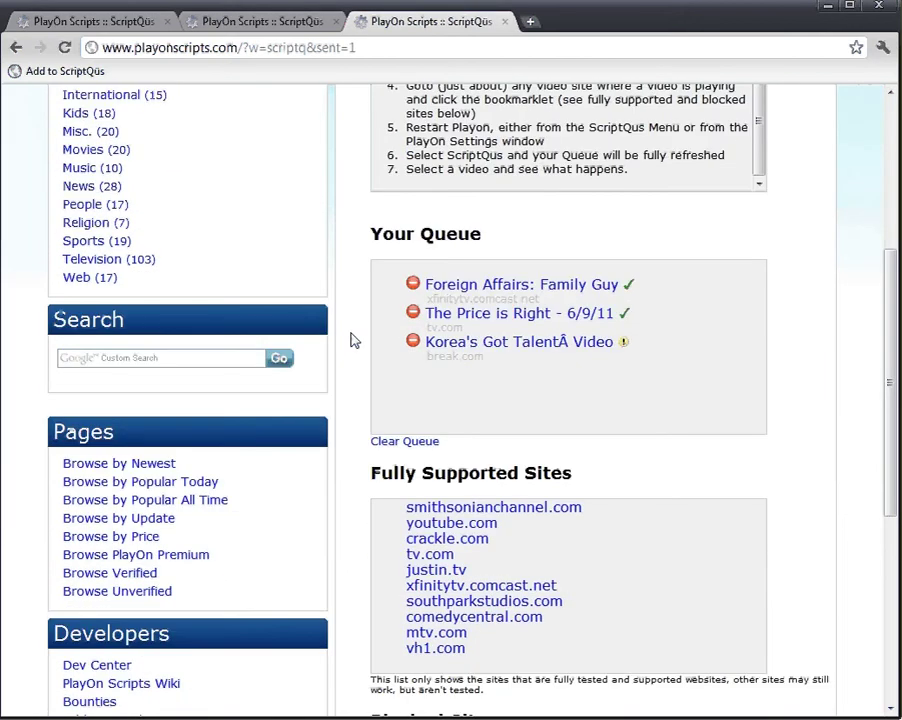
scroll(352, 320, "up", 4)
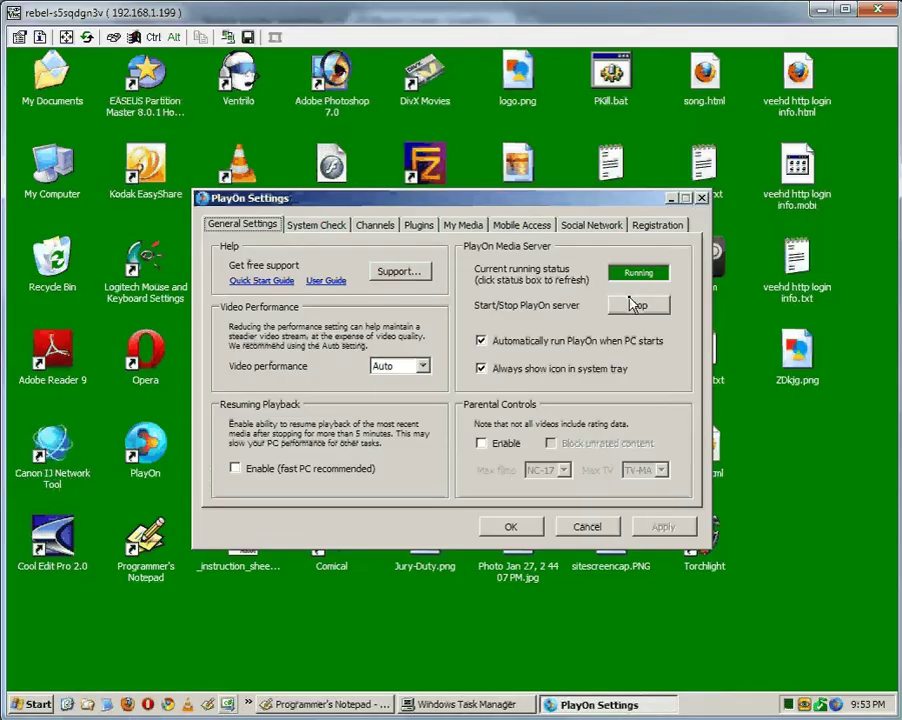
Stop the PlayOn media server and switch over to XBMC
left_click(632, 304)
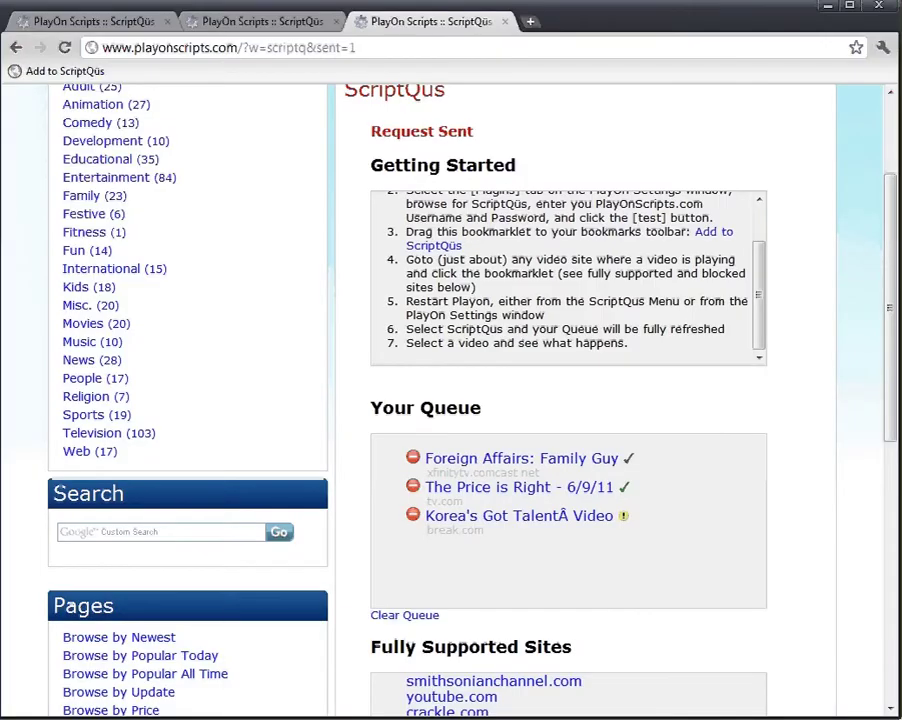
key("alt+Tab")
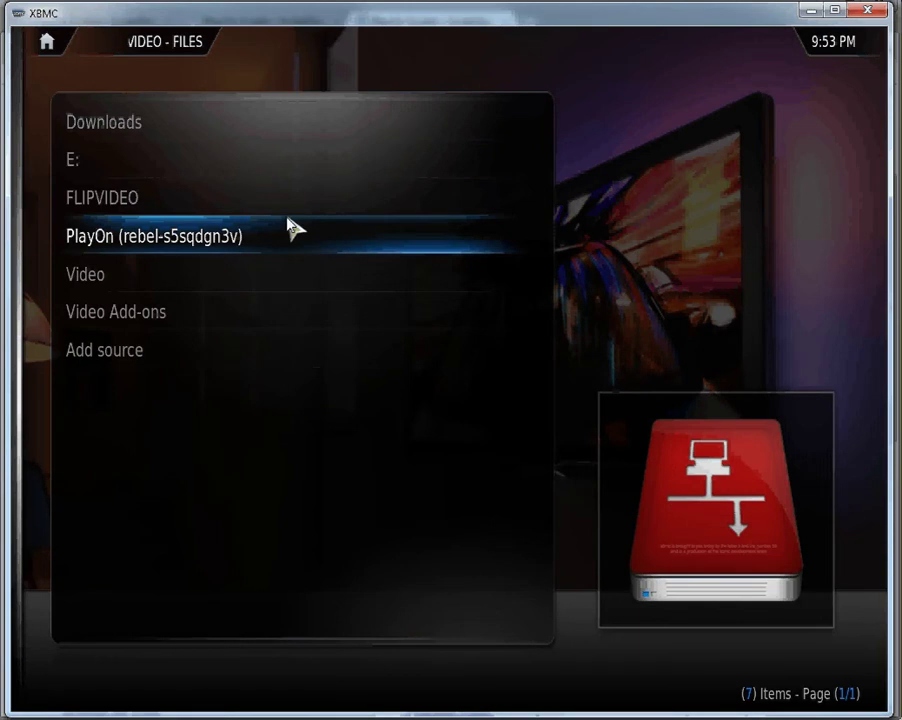
Dismiss the connection error, then open the PlayOn source's ScriptQus channel
left_click(300, 238)
left_click(472, 426)
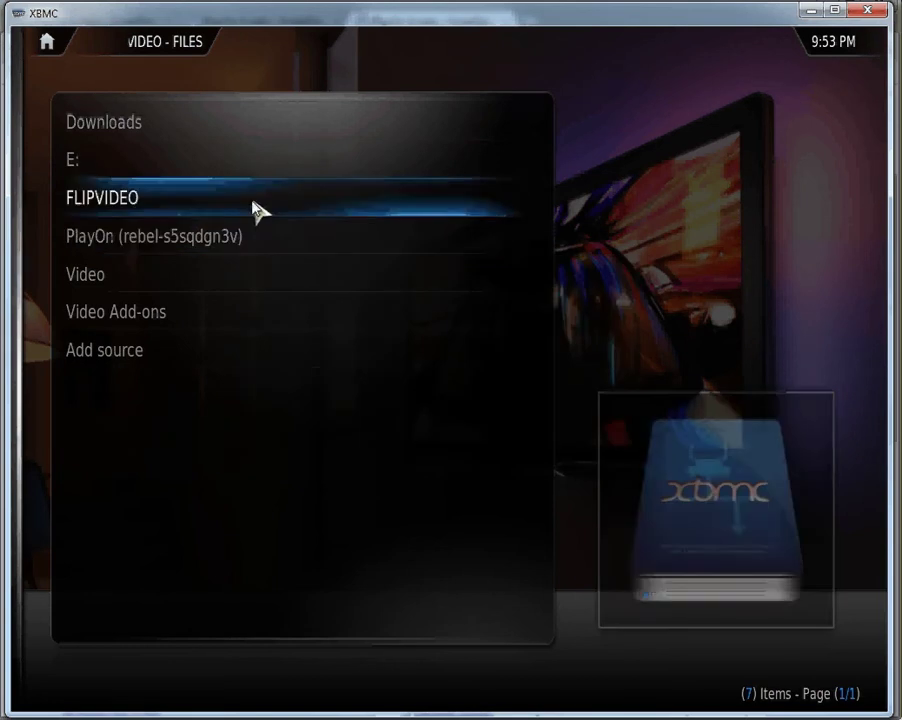
left_click(255, 240)
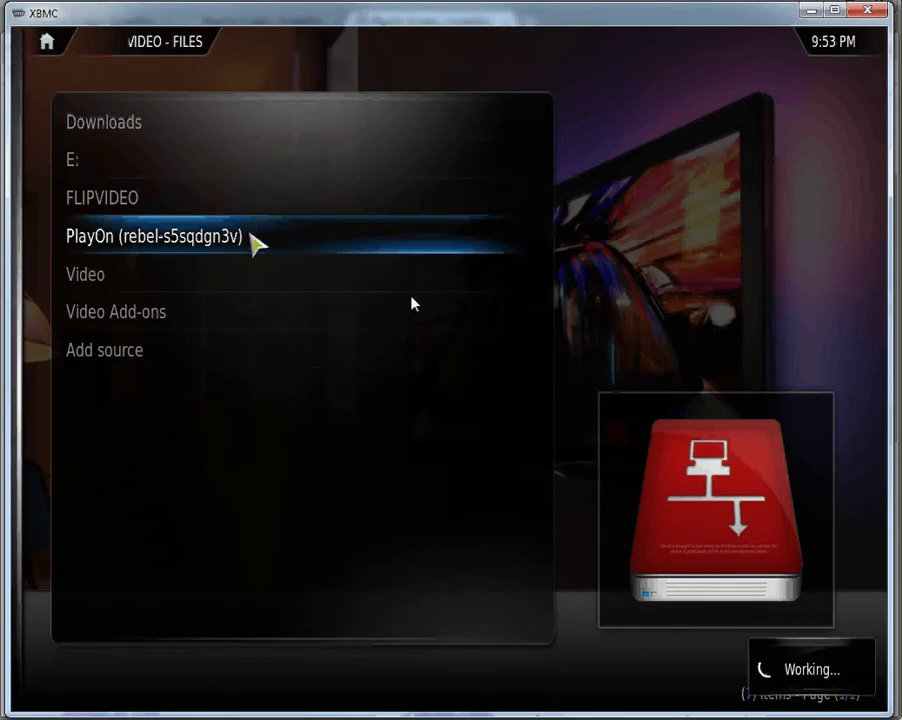
scroll(330, 210, "down", 20)
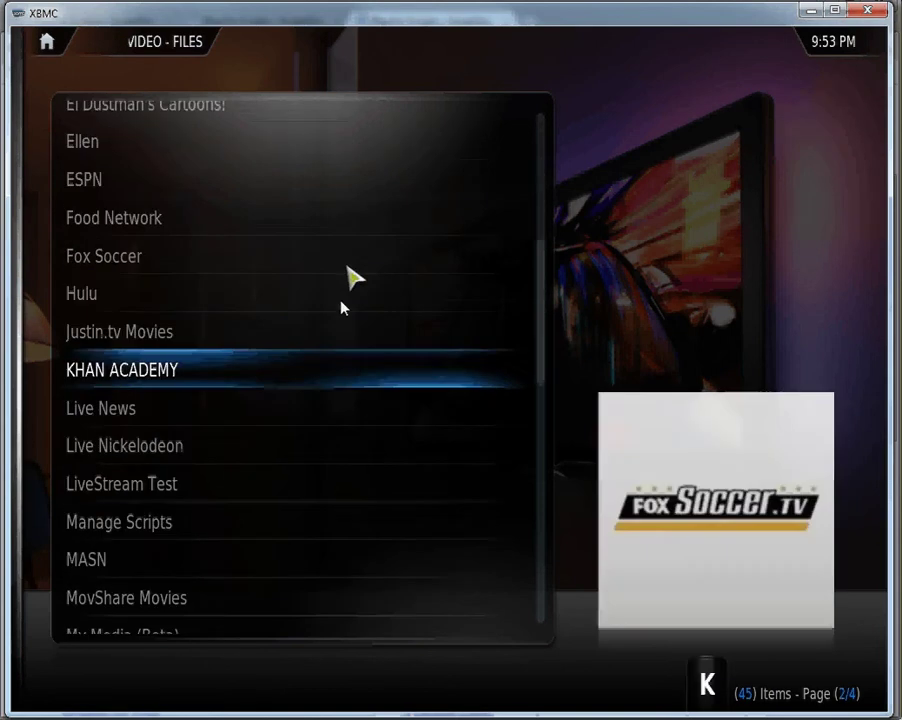
scroll(285, 480, "down", 4)
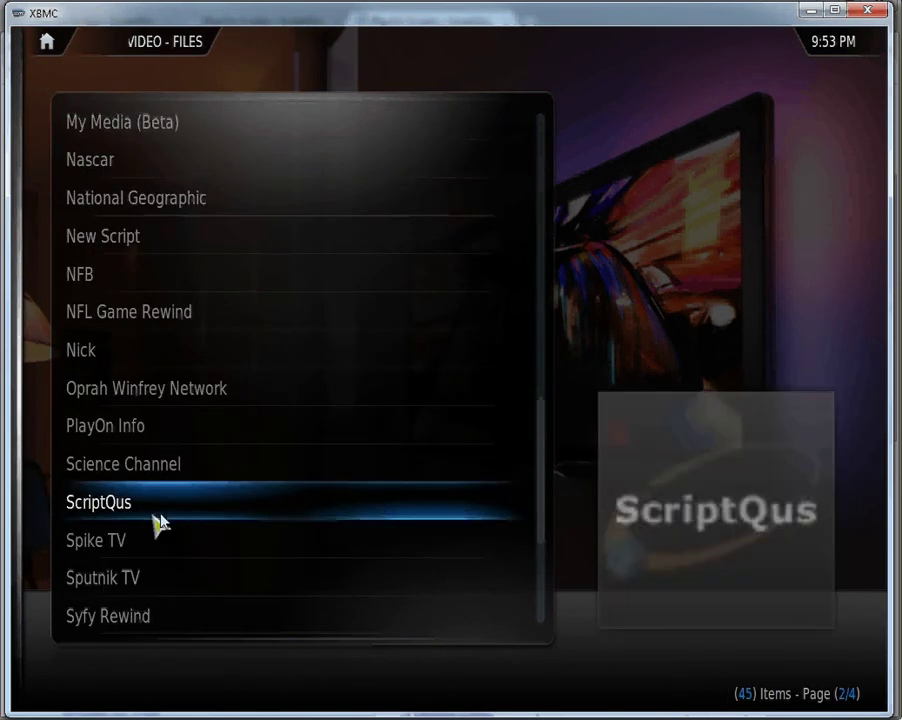
left_click(172, 515)
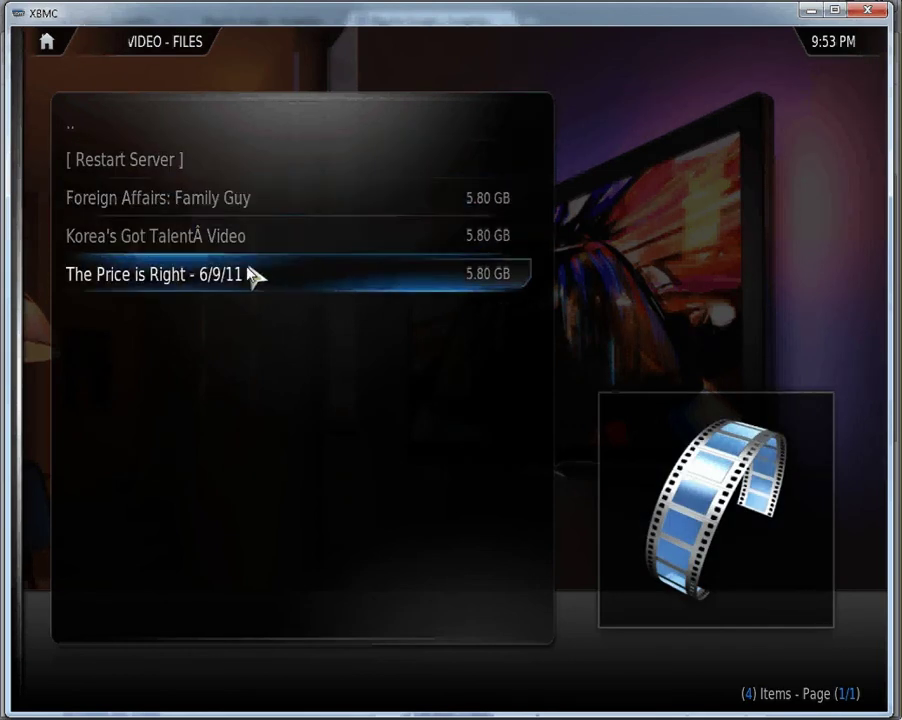
Play Foreign Affairs: Family Guy from the queue briefly, then stop it
left_click(285, 207)
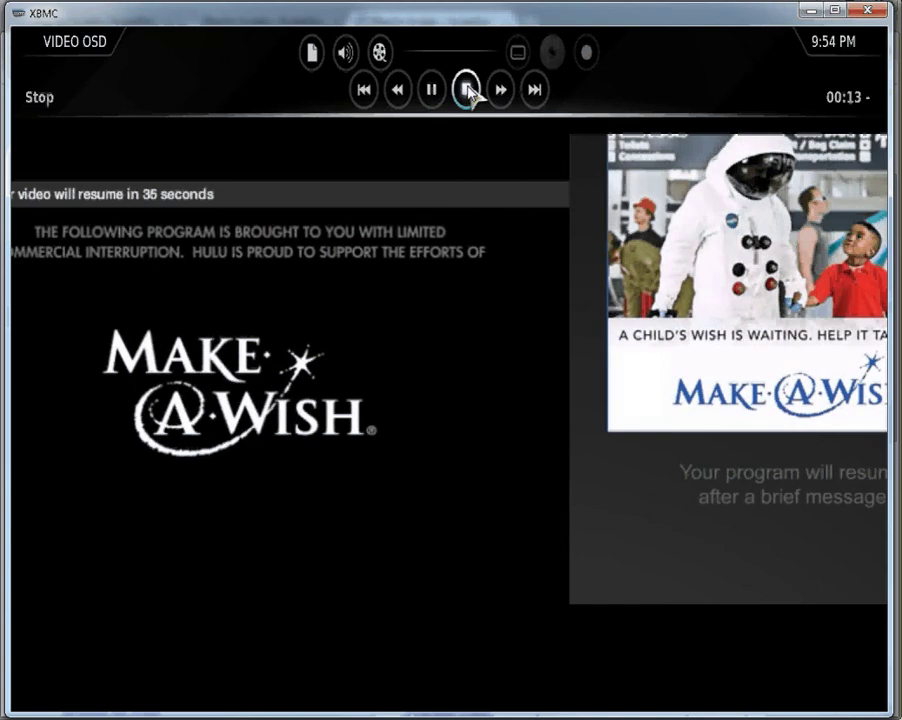
left_click(467, 91)
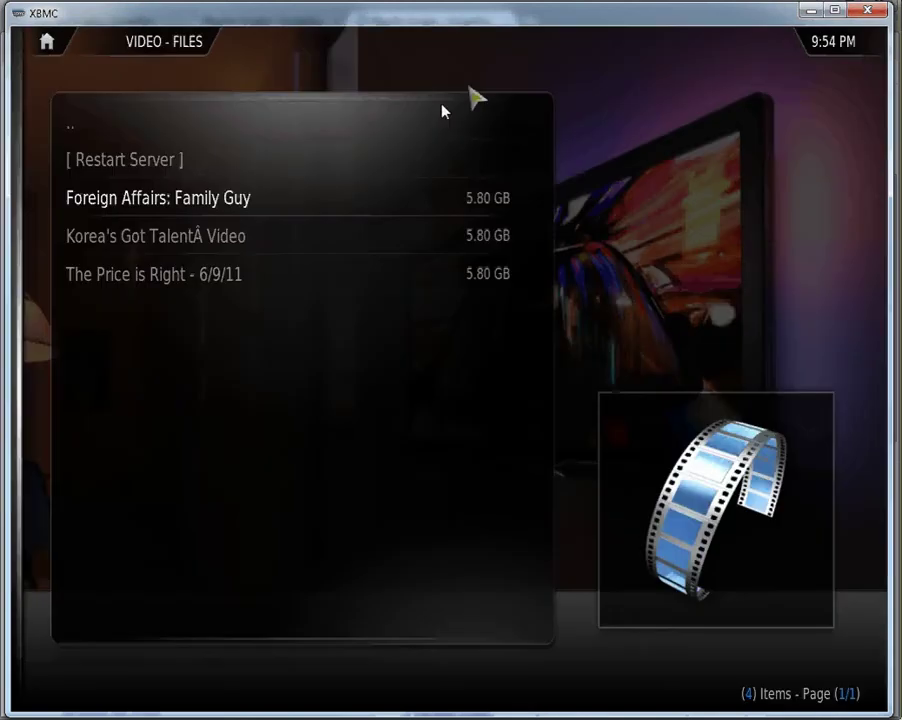
Play Korea's Got Talent Video, pause it, then stop playback
left_click(205, 238)
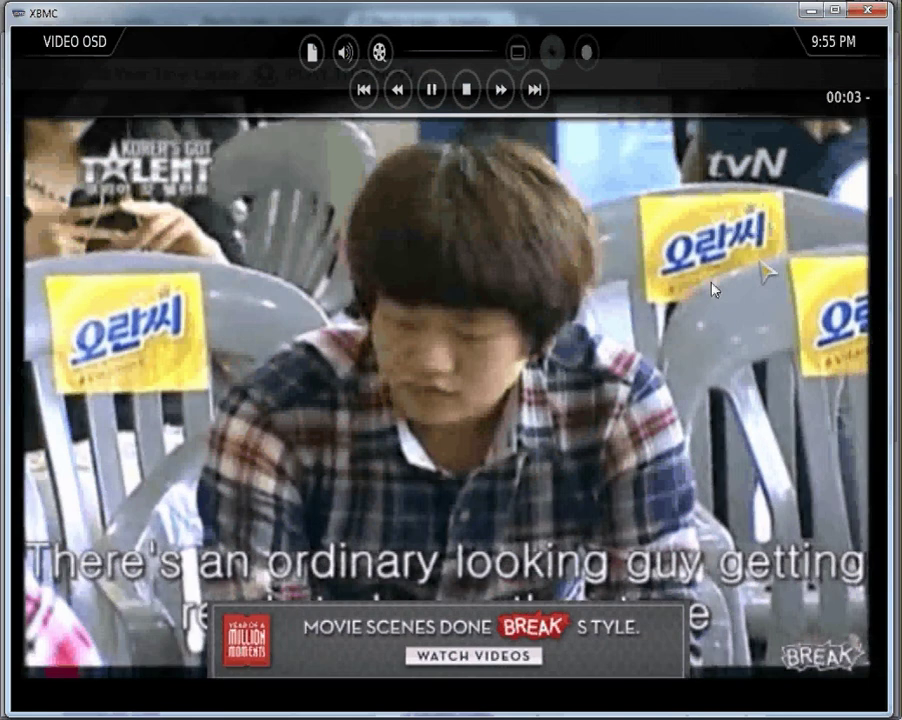
left_click(431, 89)
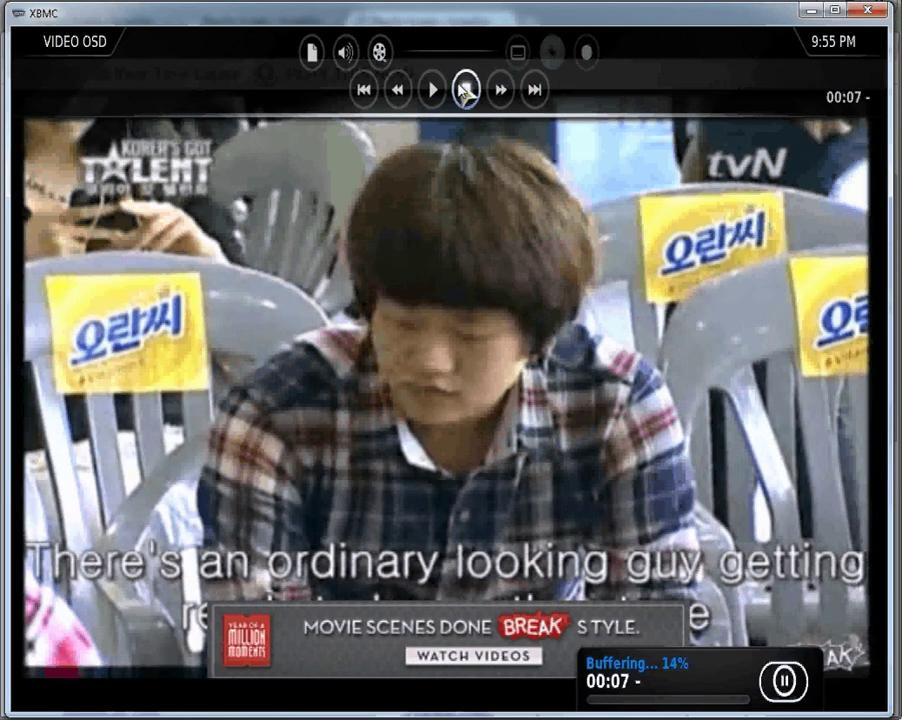
left_click(467, 89)
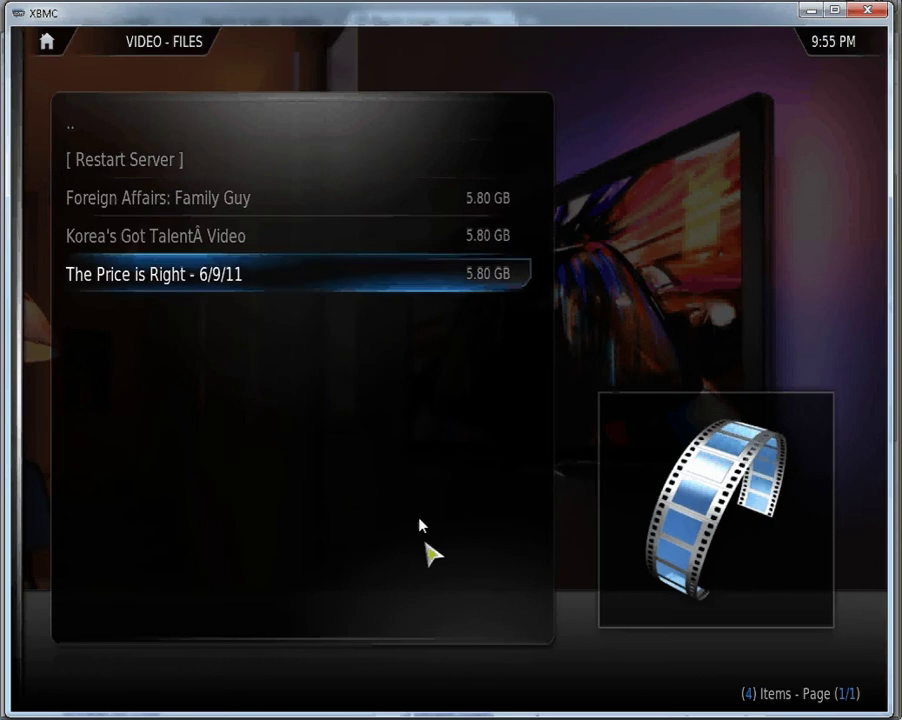
Return to the ScriptQüs page marked Request Sent and review its three-video queue
key("alt+Tab")
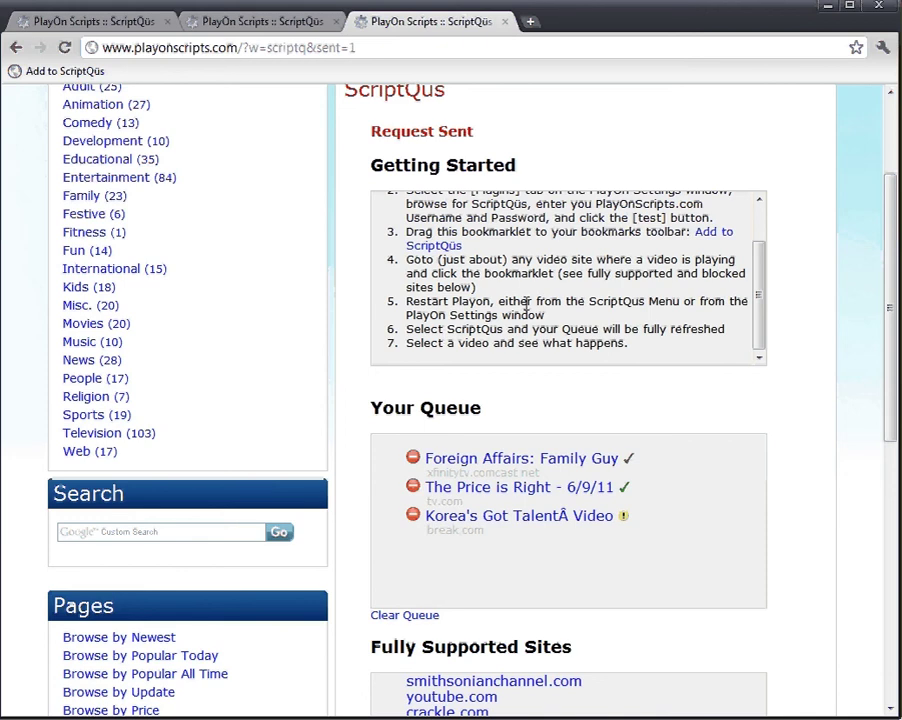
scroll(526, 302, "up", 5)
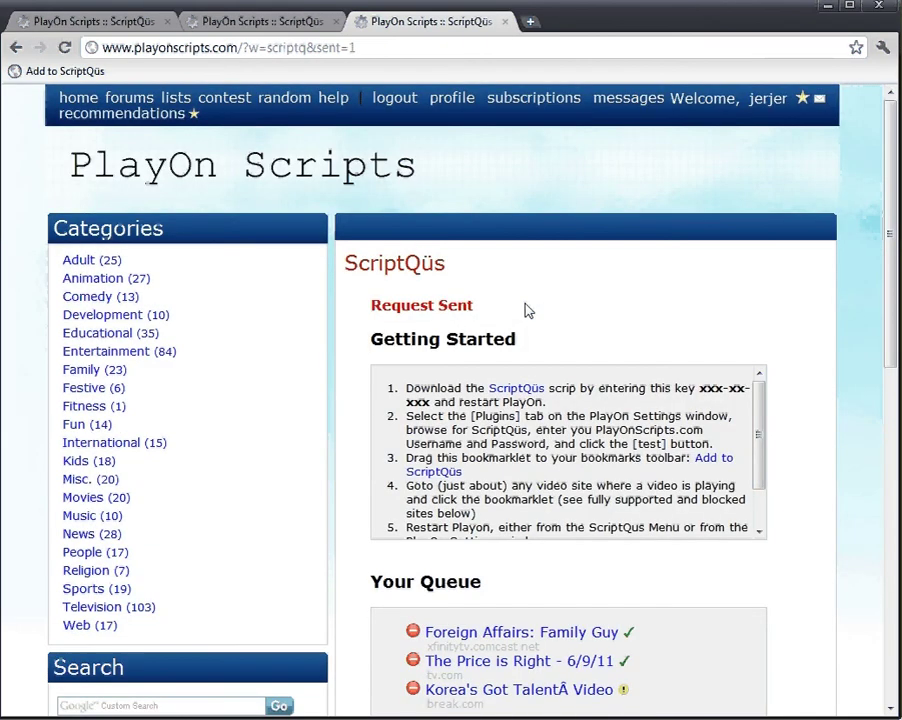
scroll(526, 302, "down", 3)
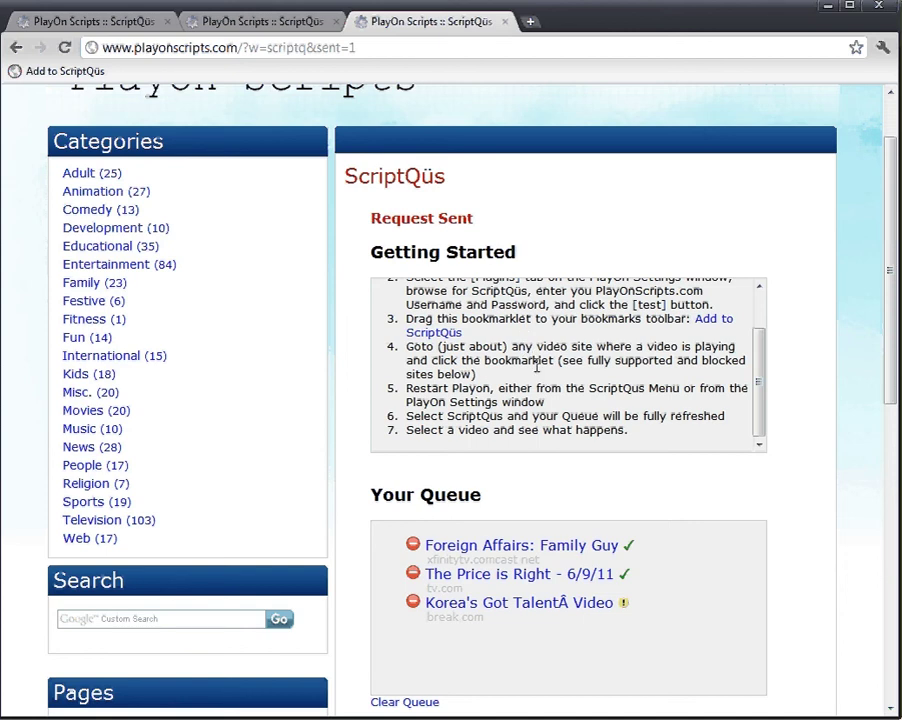
scroll(536, 367, "up", 3)
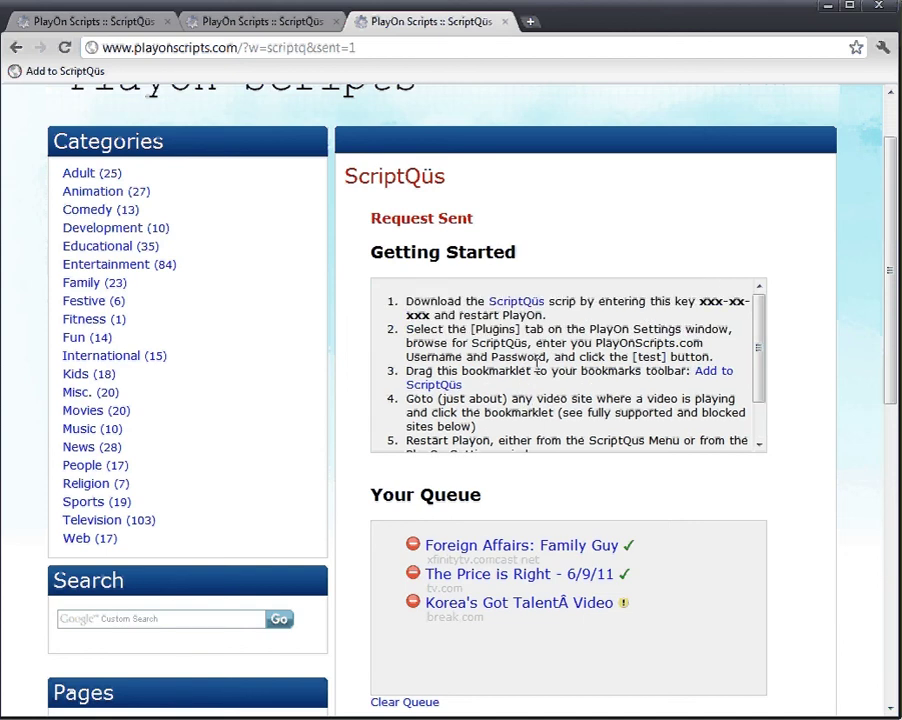